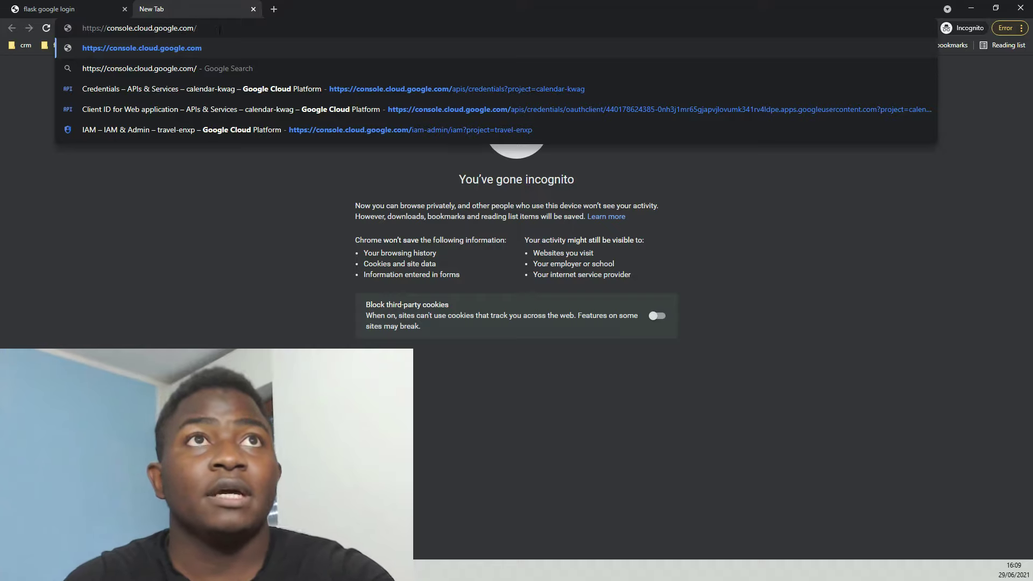
{"action": "left_click_drag", "start_coordinate": [211, 27], "coordinate": [81, 28]}
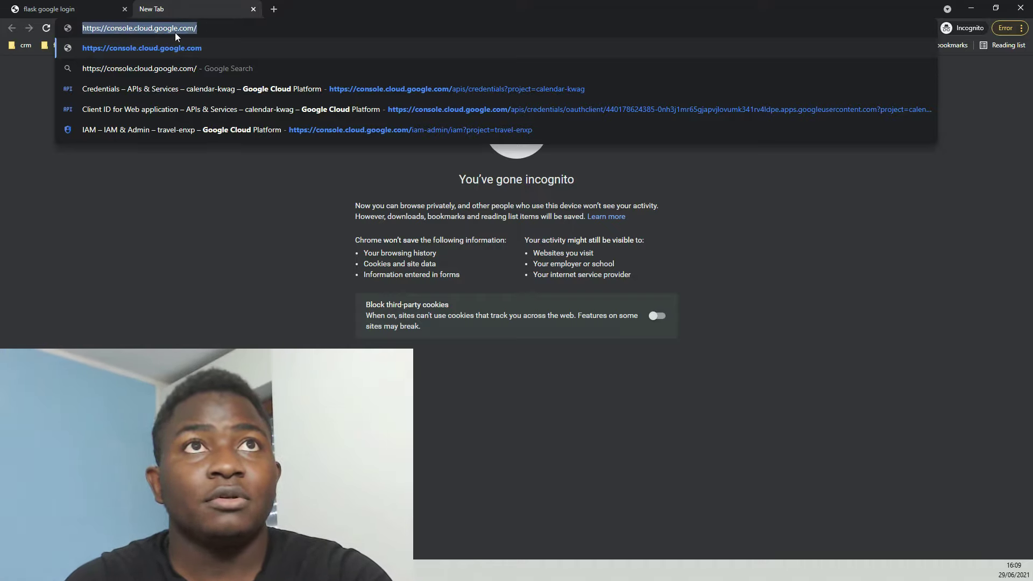
{"action": "left_click", "coordinate": [276, 28]}
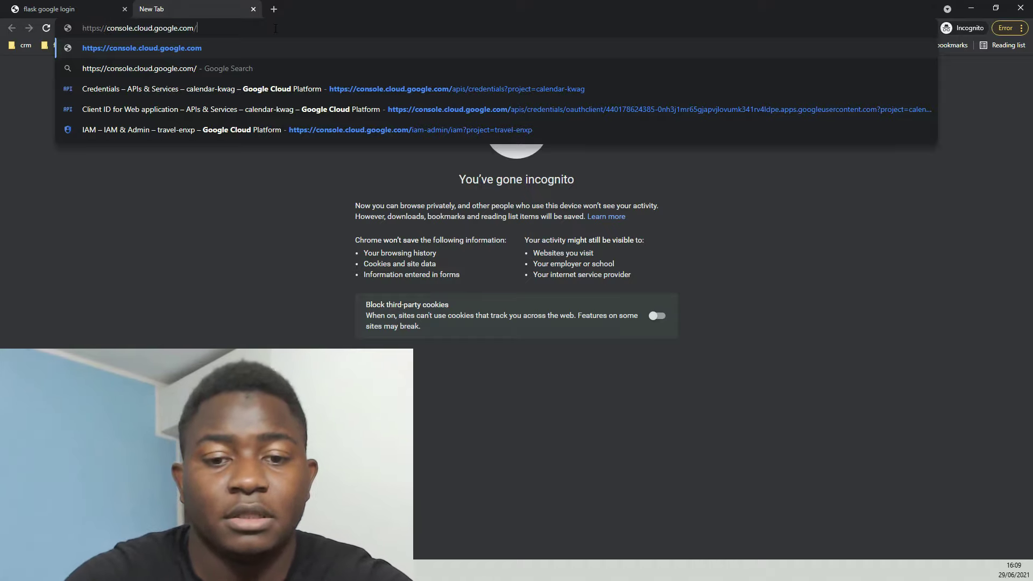
{"action": "type", "text": "home"}
{"action": "key", "text": "Return"}
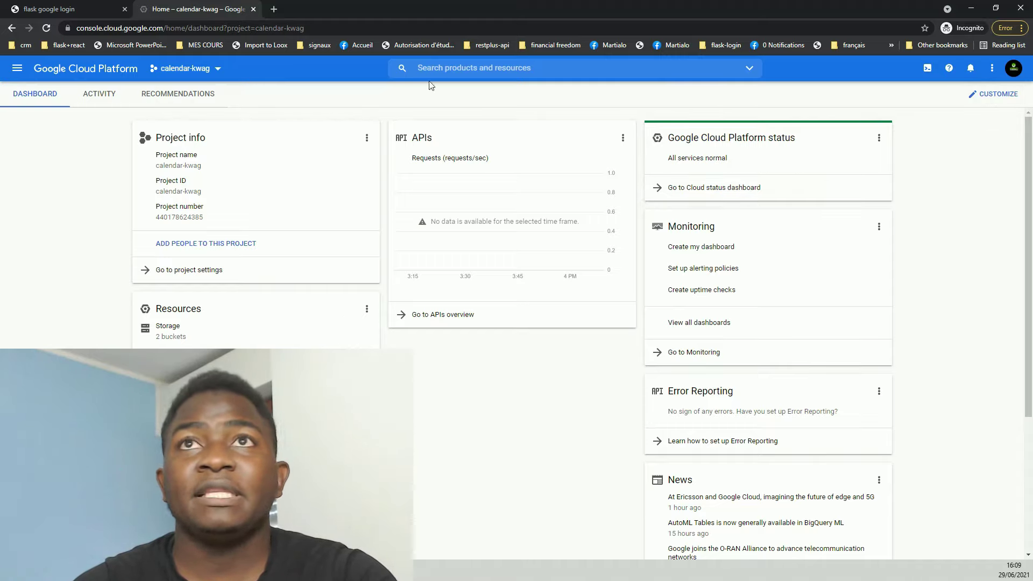
Step: Check which account is signed in and look over the current project's dashboard
{"action": "left_click", "coordinate": [1014, 69]}
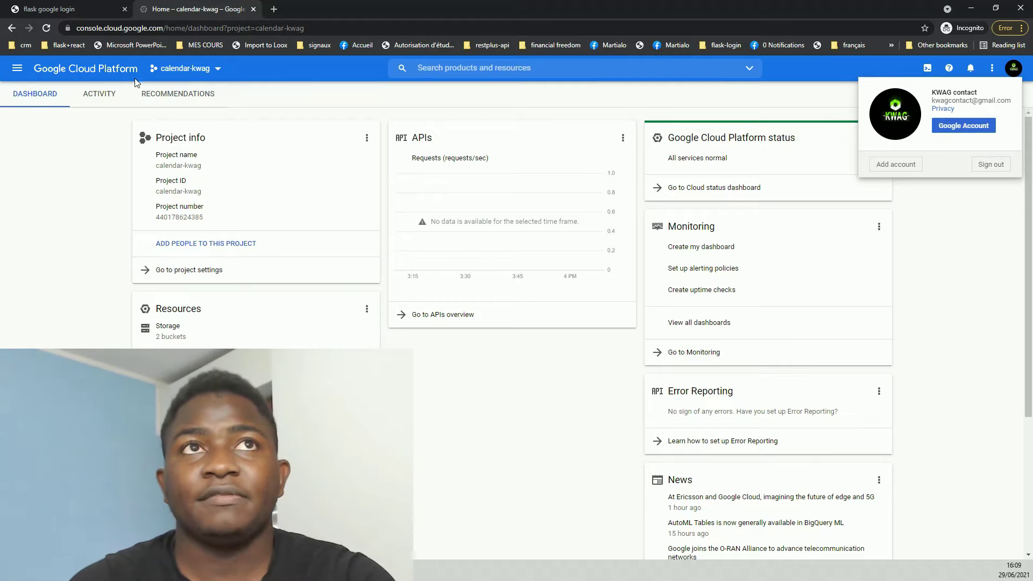
{"action": "left_click", "coordinate": [17, 252]}
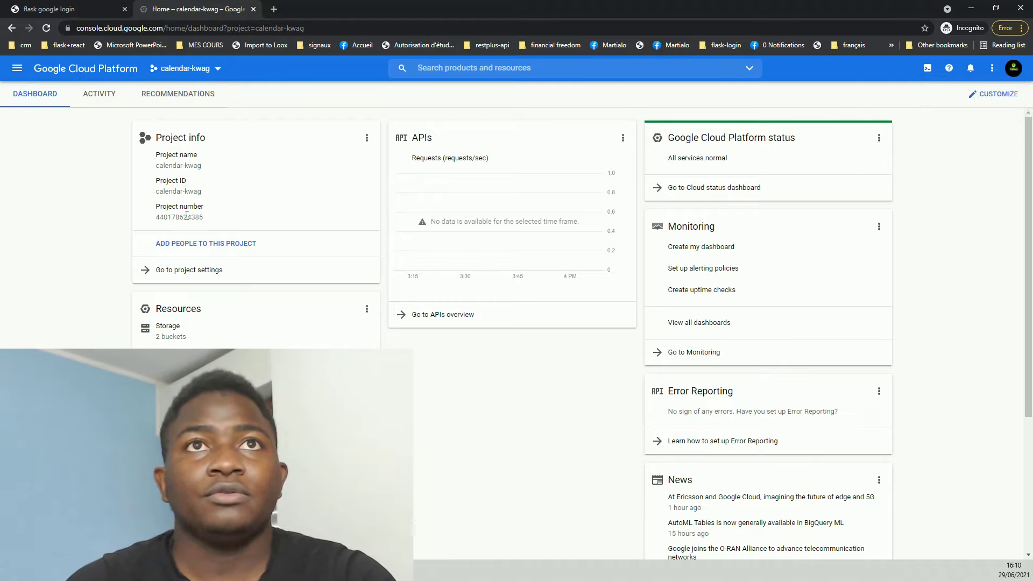
{"action": "scroll", "coordinate": [758, 193], "scroll_direction": "down", "scroll_amount": 4}
{"action": "scroll", "coordinate": [756, 196], "scroll_direction": "up", "scroll_amount": 4}
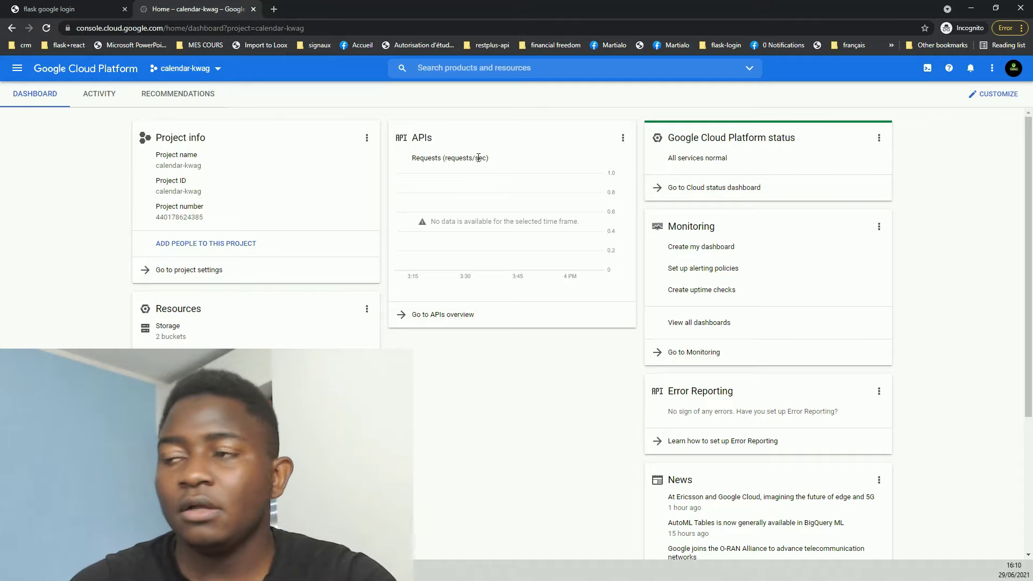
Step: Start a new project and try to create it with the name flask_google_login
{"action": "left_click", "coordinate": [220, 74]}
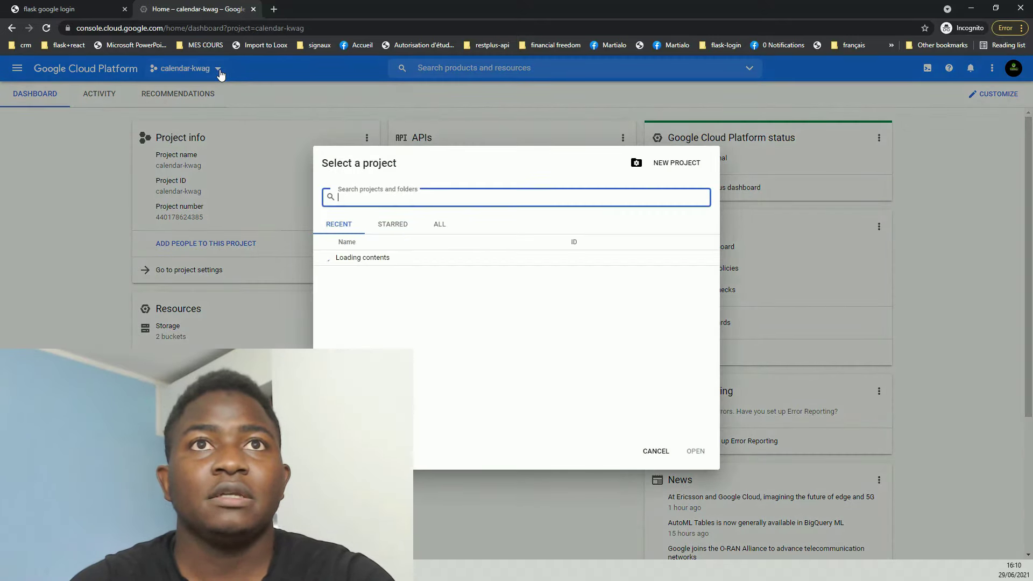
{"action": "left_click", "coordinate": [693, 167]}
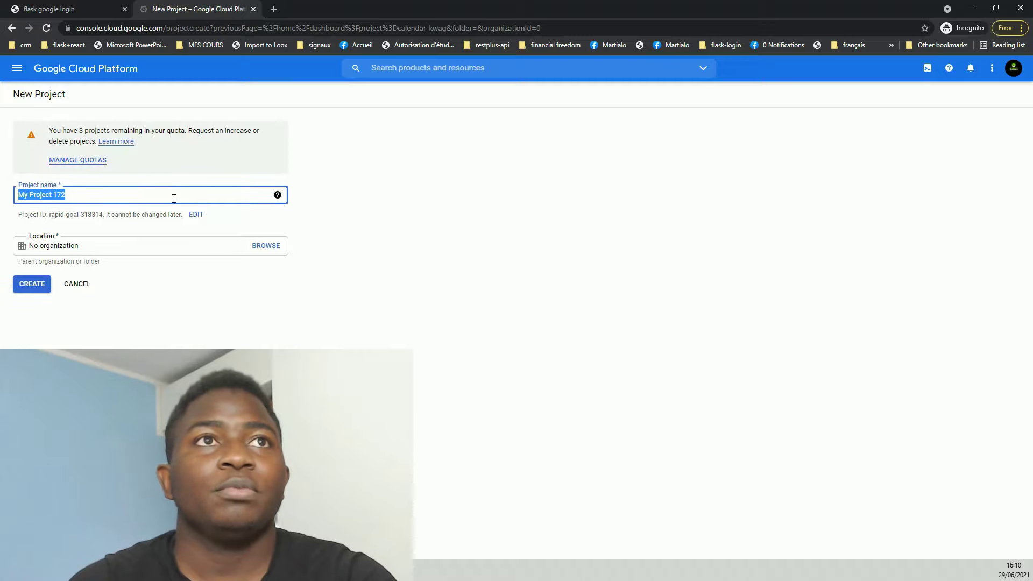
{"action": "type", "text": "flas"}
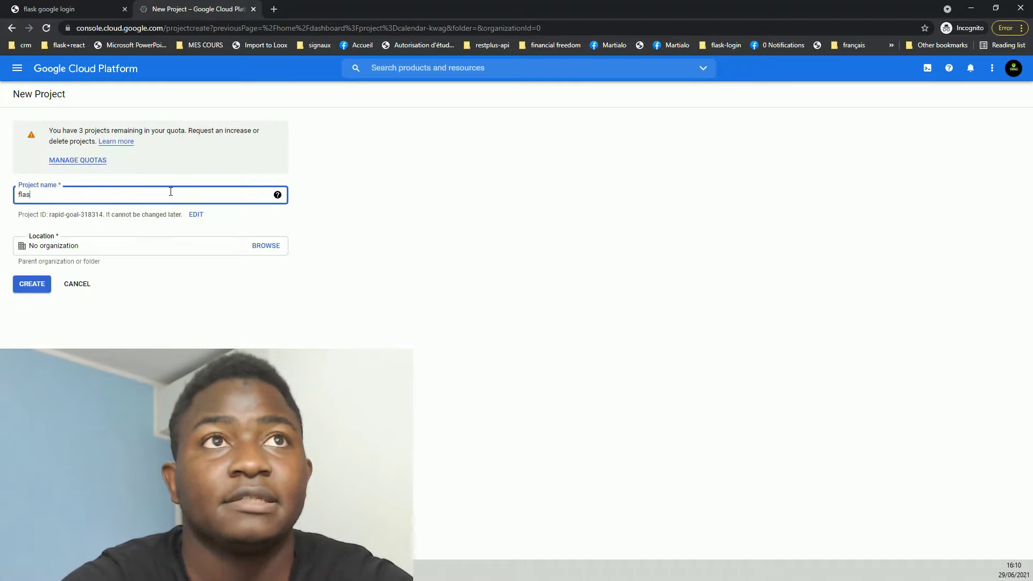
{"action": "type", "text": "k goog"}
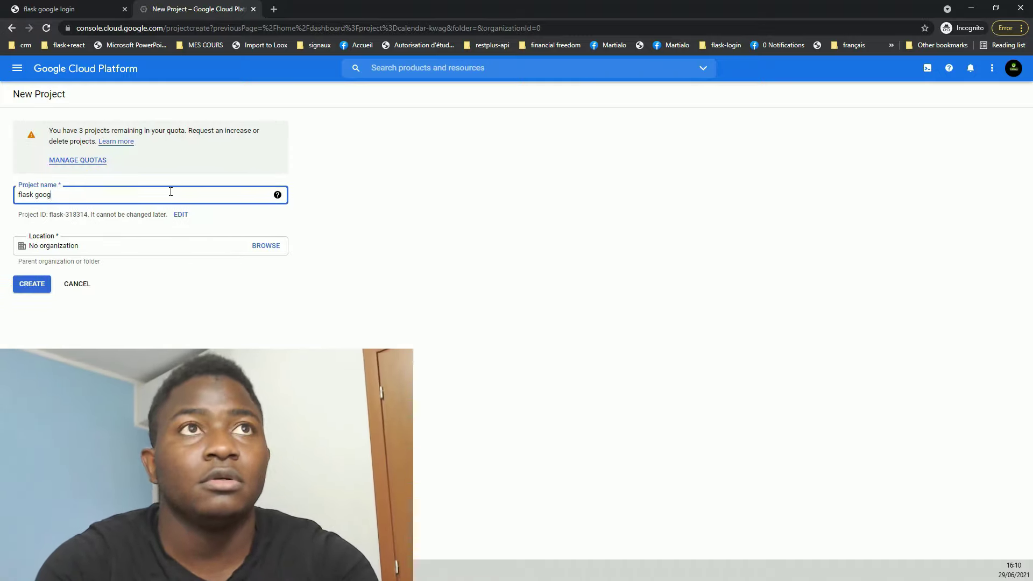
{"action": "type", "text": "le login"}
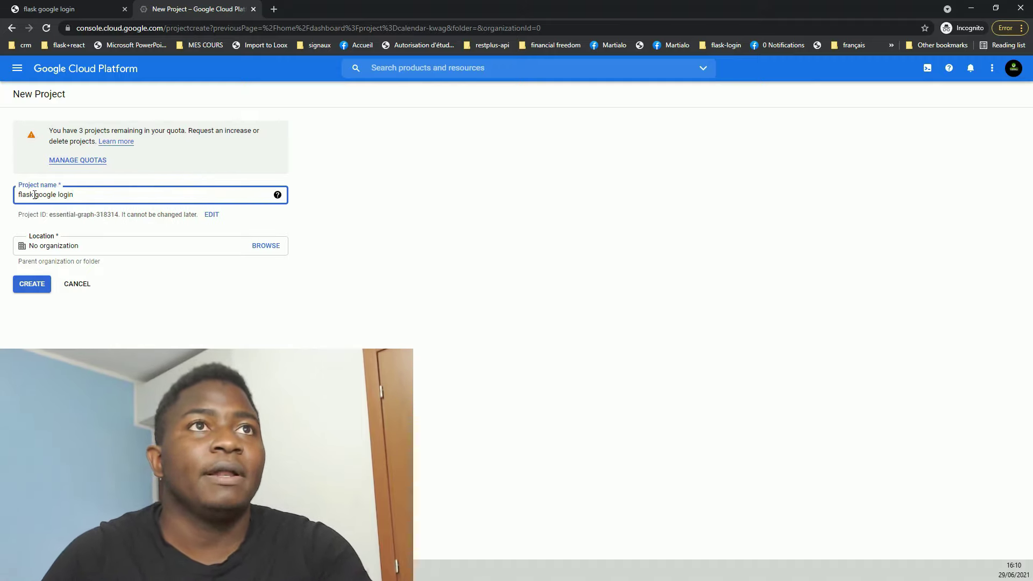
{"action": "key", "text": "BackSpace"}
{"action": "type", "text": "_"}
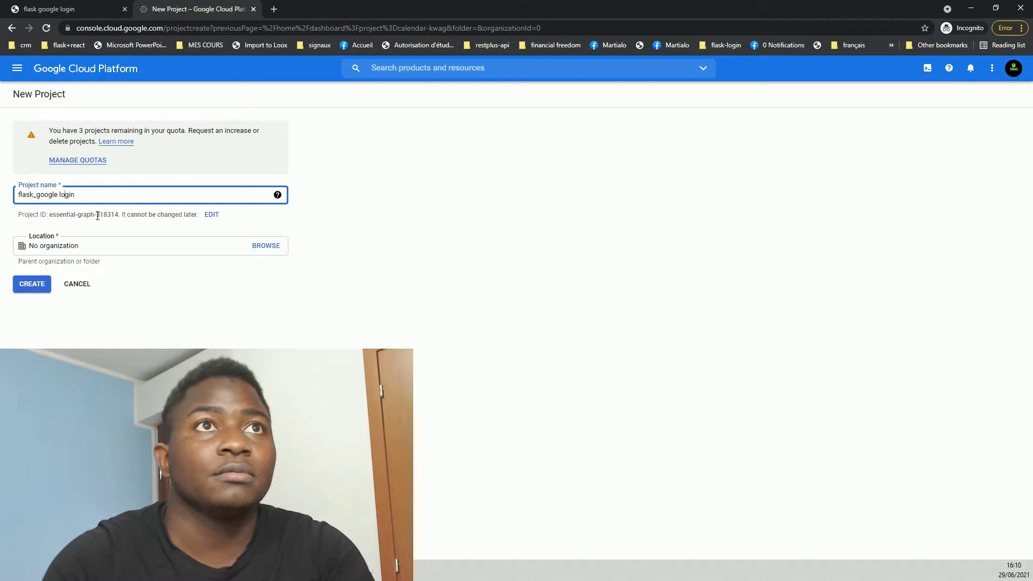
{"action": "key", "text": "BackSpace"}
{"action": "type", "text": "_"}
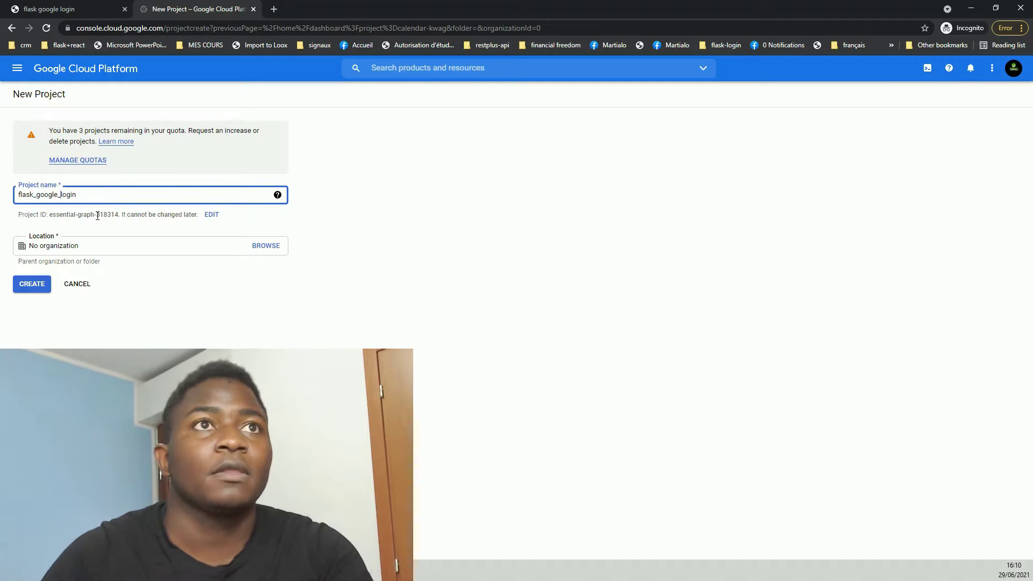
{"action": "left_click", "coordinate": [32, 285]}
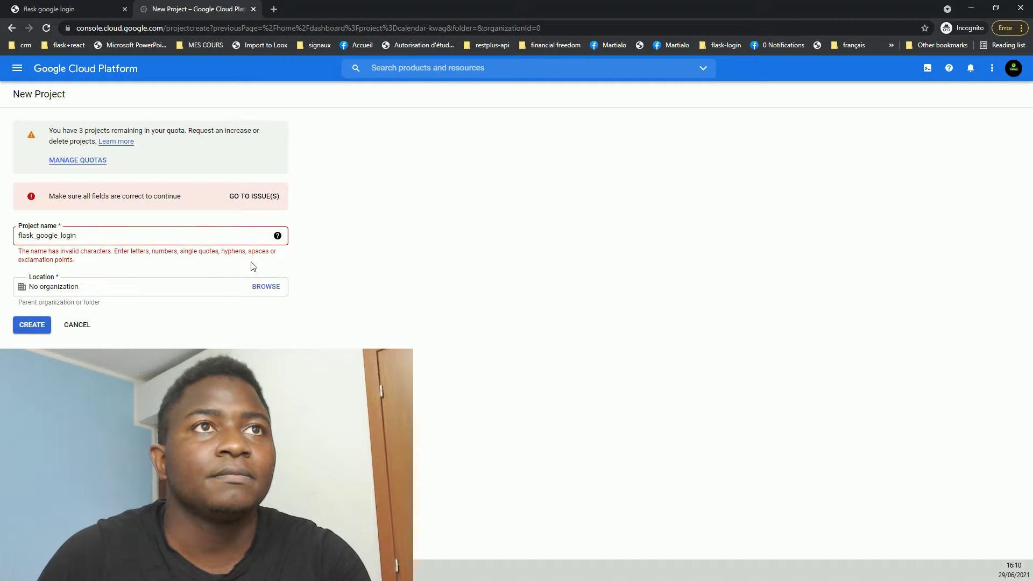
Step: Replace the underscores with hyphens so the project name is flask-google-login, and create the project
{"action": "left_click", "coordinate": [36, 236]}
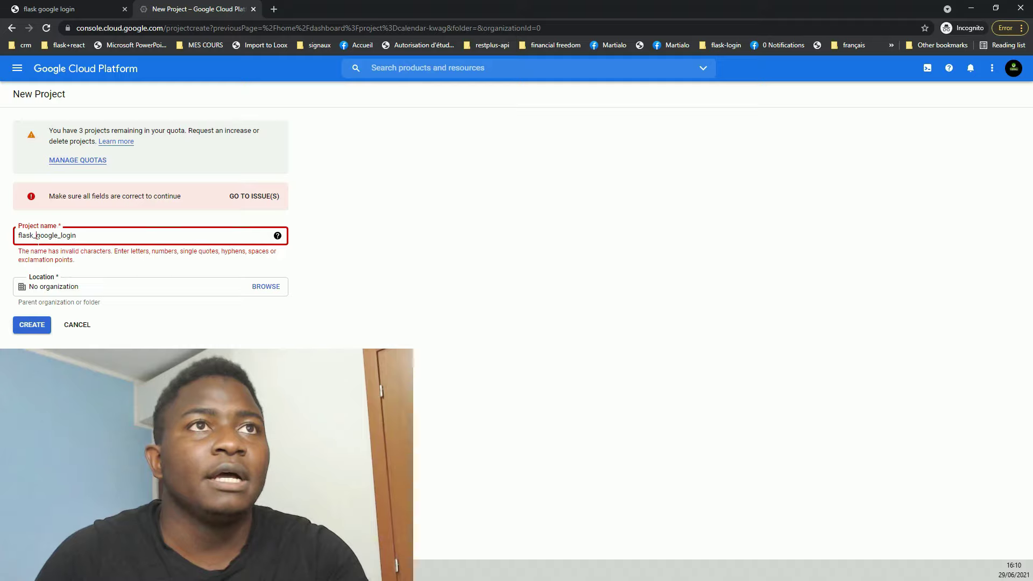
{"action": "key", "text": "BackSpace"}
{"action": "type", "text": "-"}
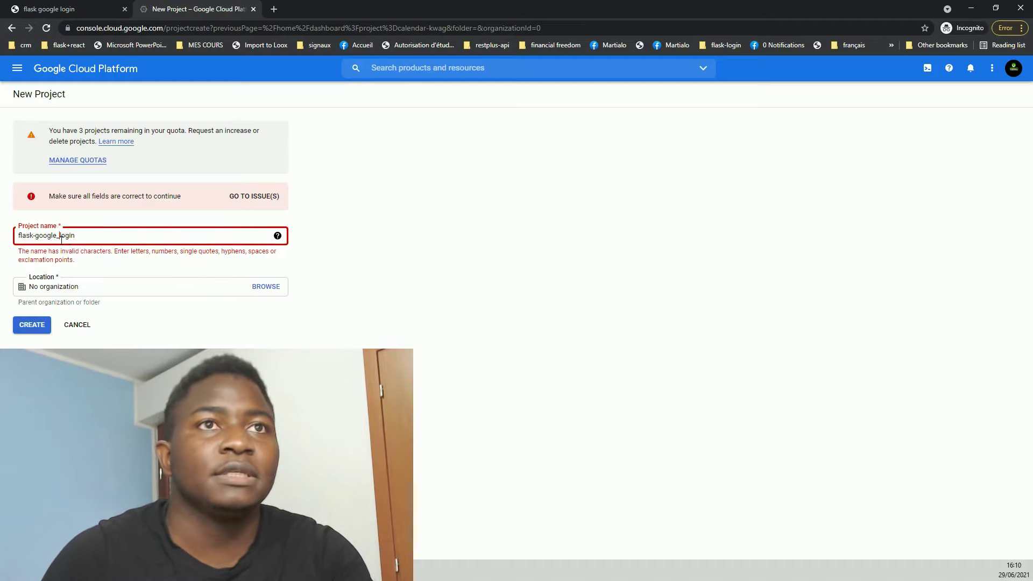
{"action": "left_click", "coordinate": [61, 237]}
{"action": "key", "text": "BackSpace"}
{"action": "type", "text": "-"}
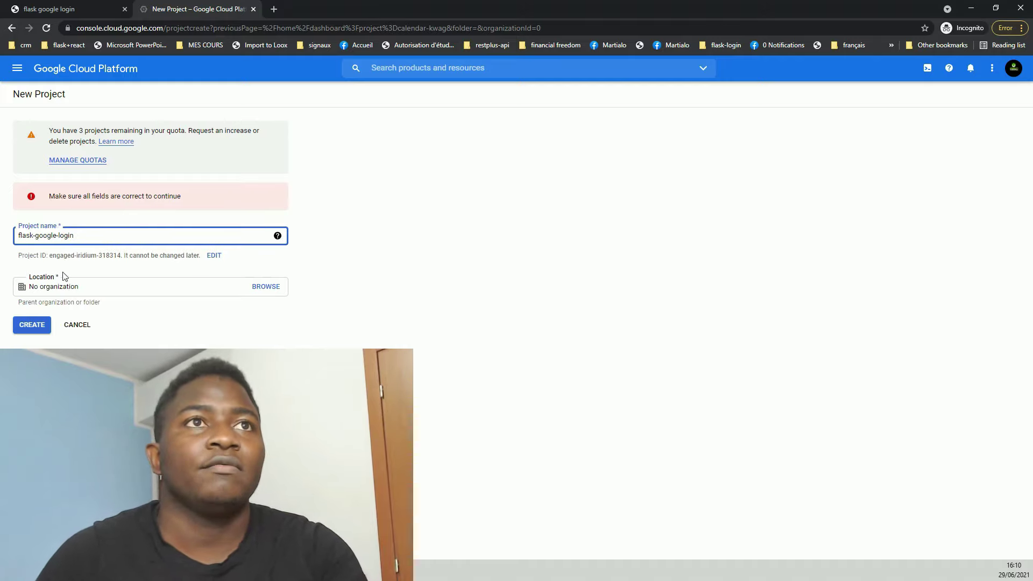
{"action": "left_click", "coordinate": [32, 328]}
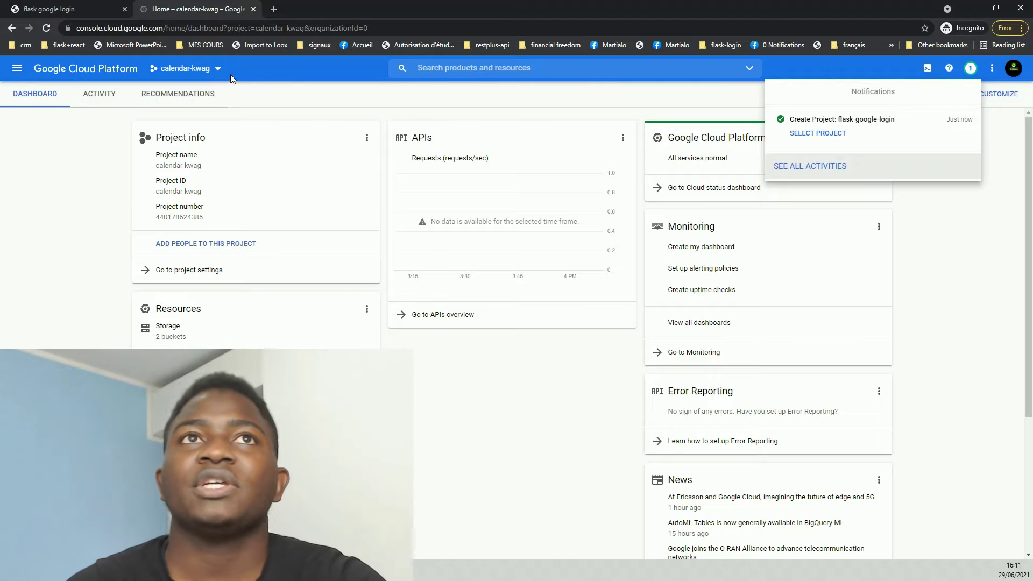
Step: Switch to the flask-google-login project and open its APIs & Services Credentials page
{"action": "left_click", "coordinate": [214, 70]}
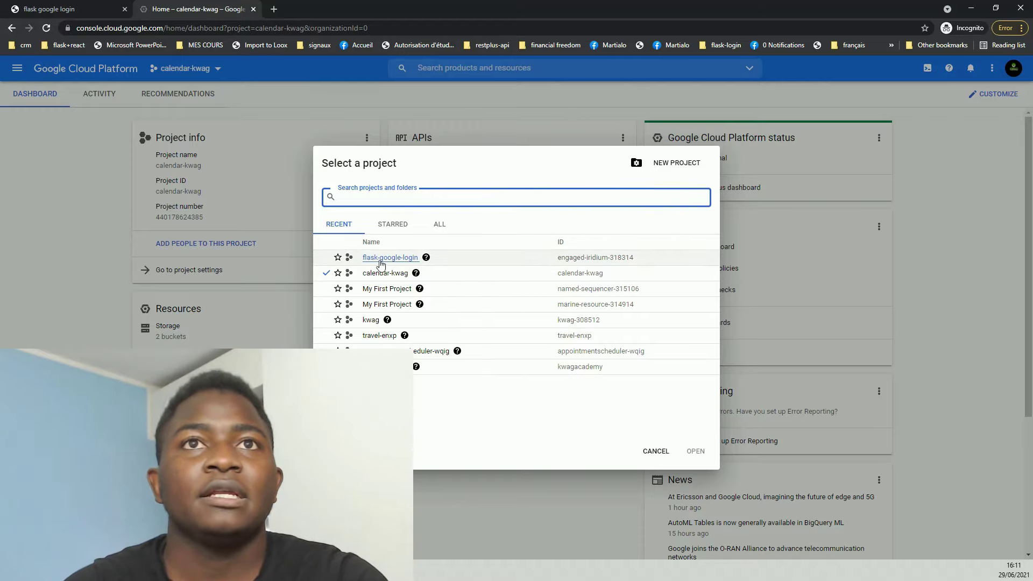
{"action": "left_click", "coordinate": [382, 258]}
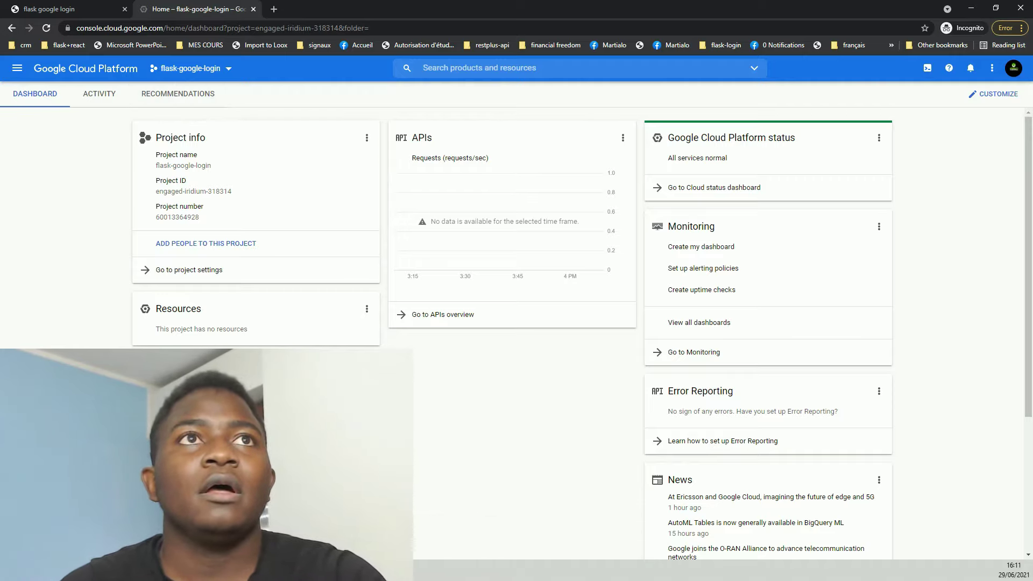
{"action": "left_click", "coordinate": [18, 69]}
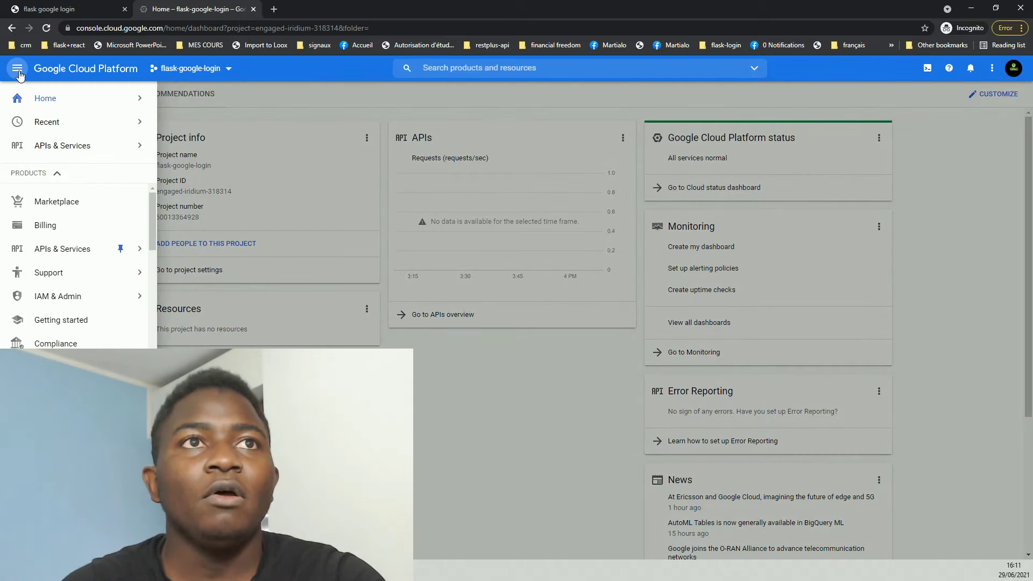
{"action": "mouse_move", "coordinate": [138, 250]}
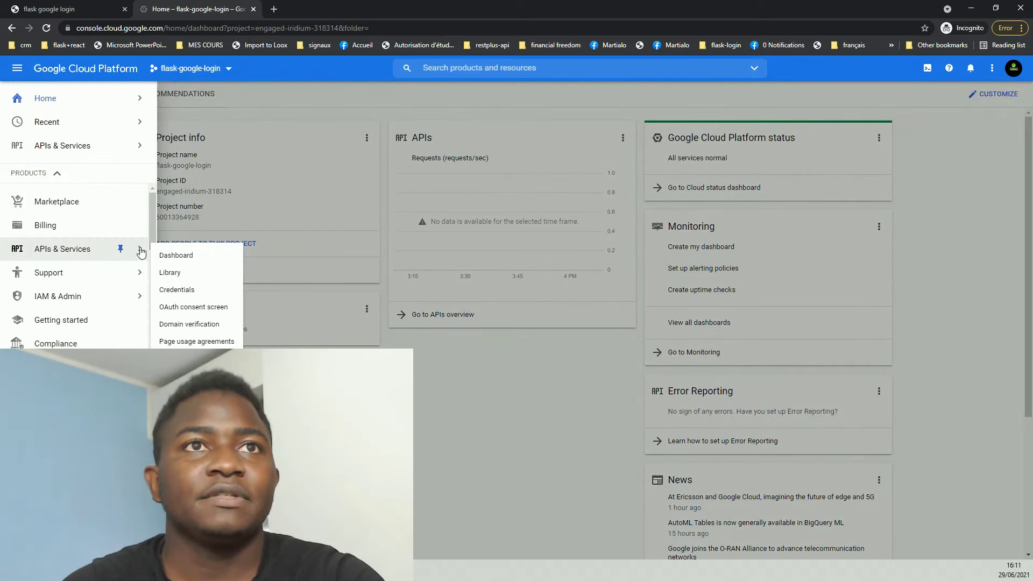
{"action": "left_click", "coordinate": [178, 299]}
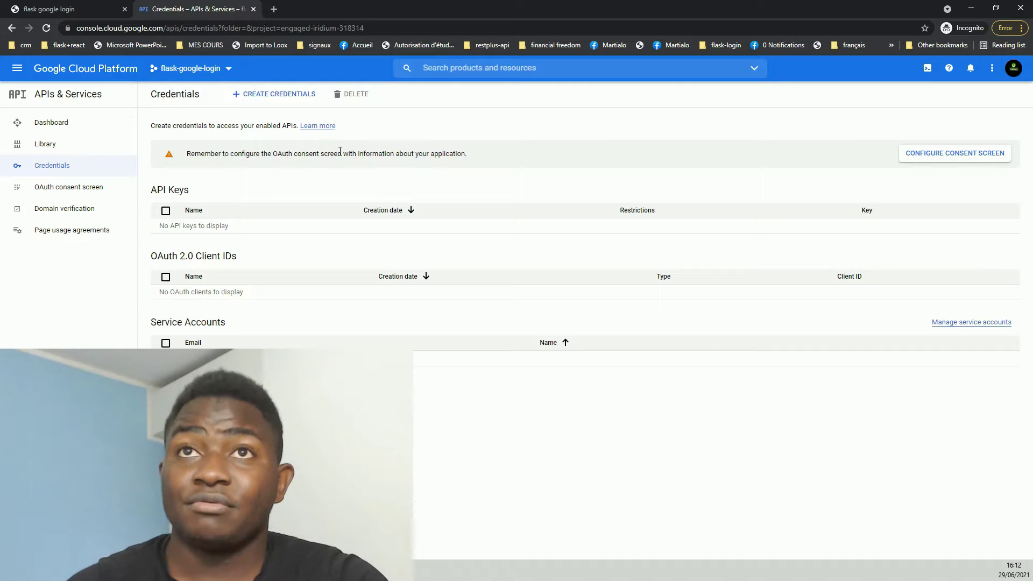
Step: Start an OAuth client ID credential and create the required consent screen with the External user type
{"action": "left_click", "coordinate": [273, 97]}
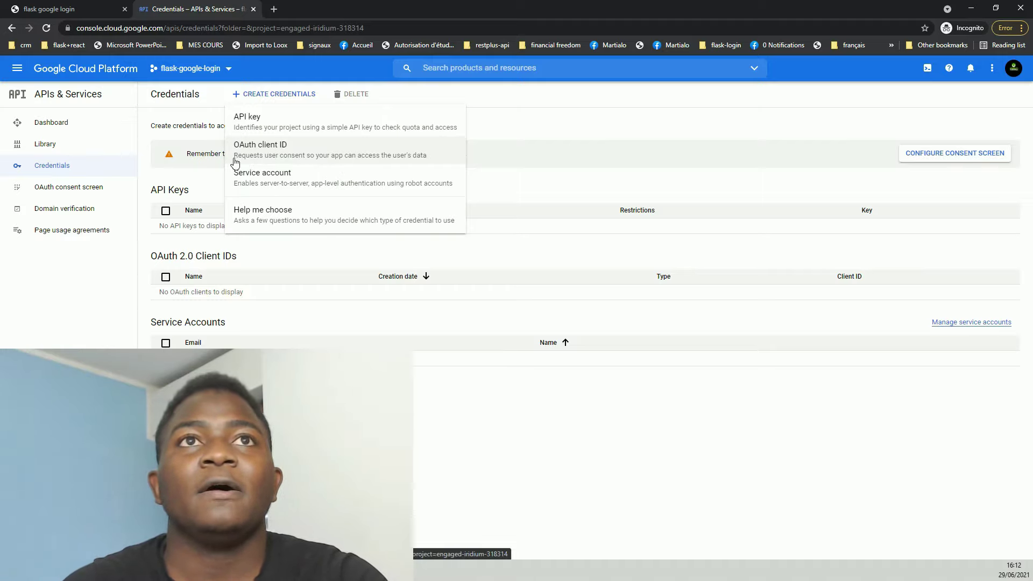
{"action": "left_click", "coordinate": [290, 157]}
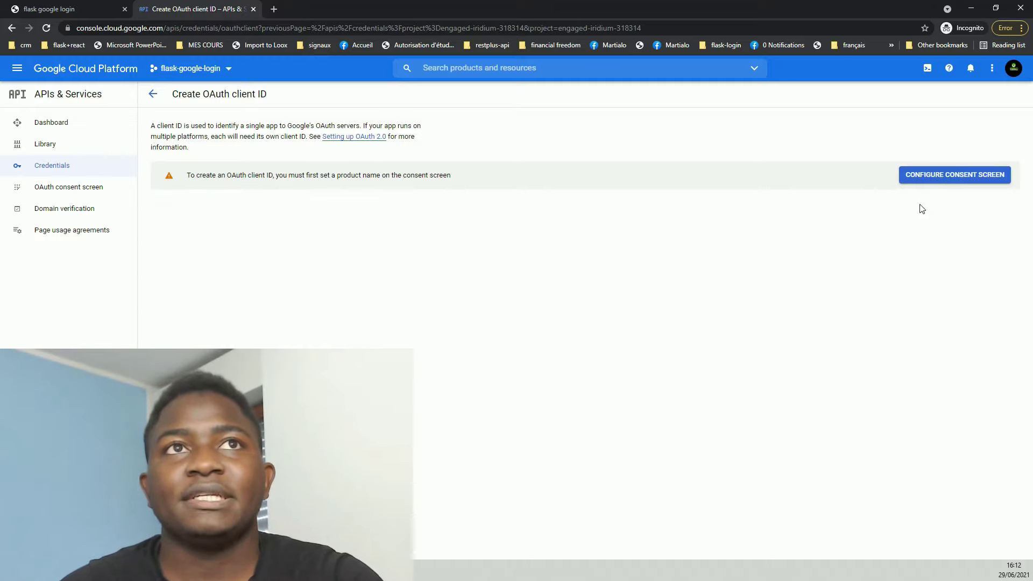
{"action": "left_click", "coordinate": [943, 176]}
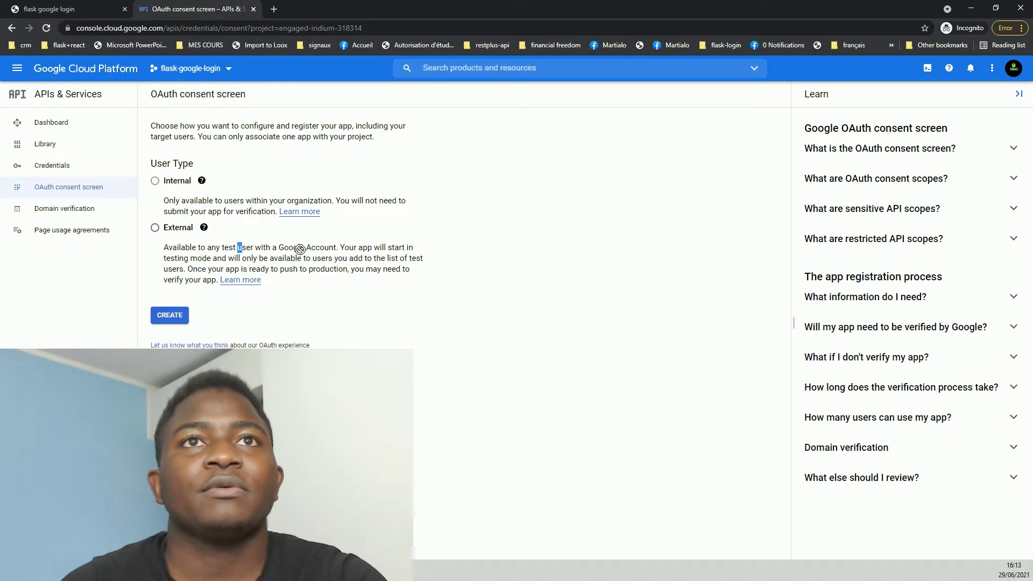
{"action": "left_click", "coordinate": [155, 228]}
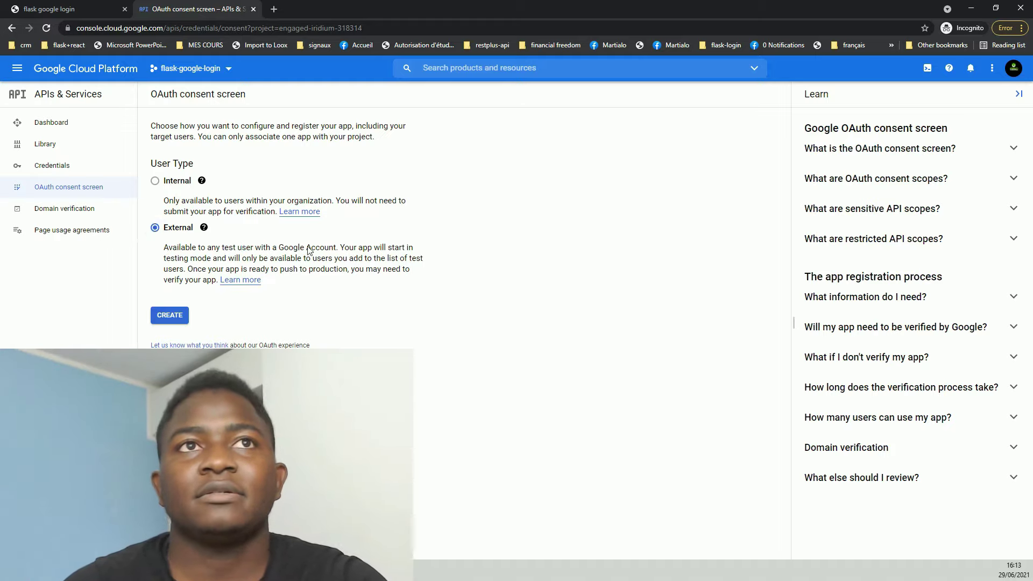
{"action": "left_click", "coordinate": [165, 316]}
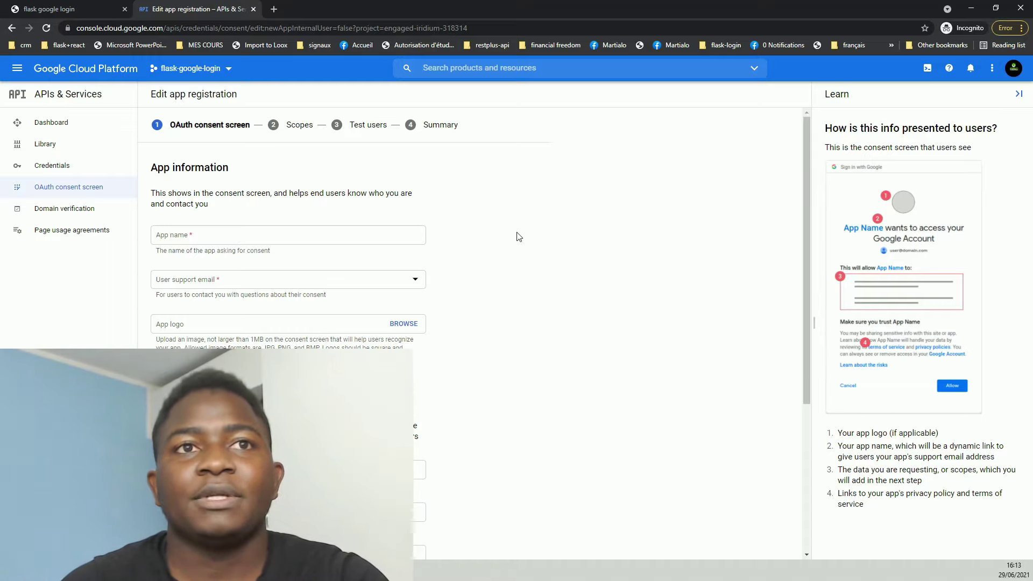
Step: Enter flask-google-login as the app name in the OAuth consent screen's app information
{"action": "scroll", "coordinate": [517, 233], "scroll_direction": "down", "scroll_amount": 4}
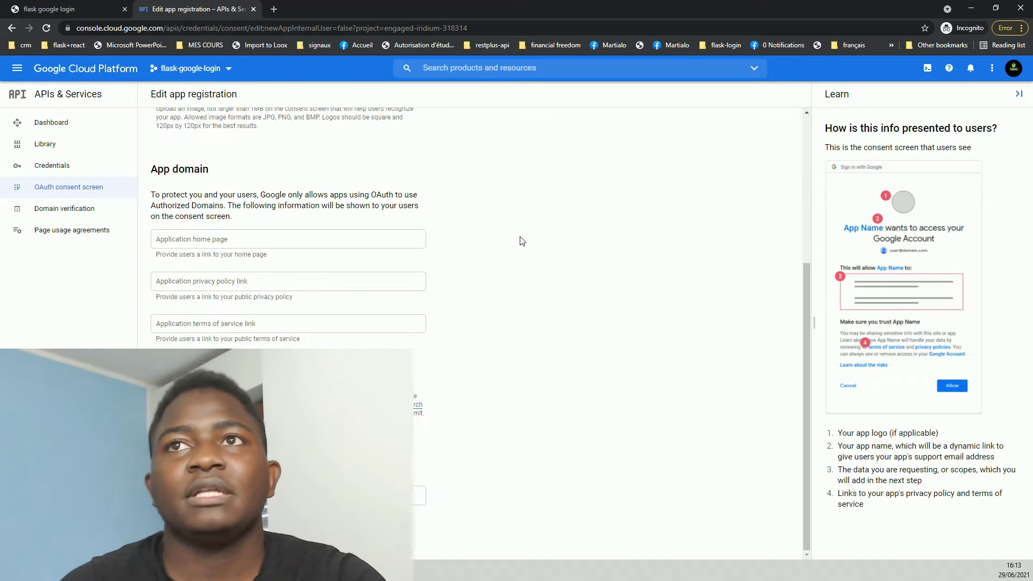
{"action": "scroll", "coordinate": [520, 241], "scroll_direction": "up", "scroll_amount": 5}
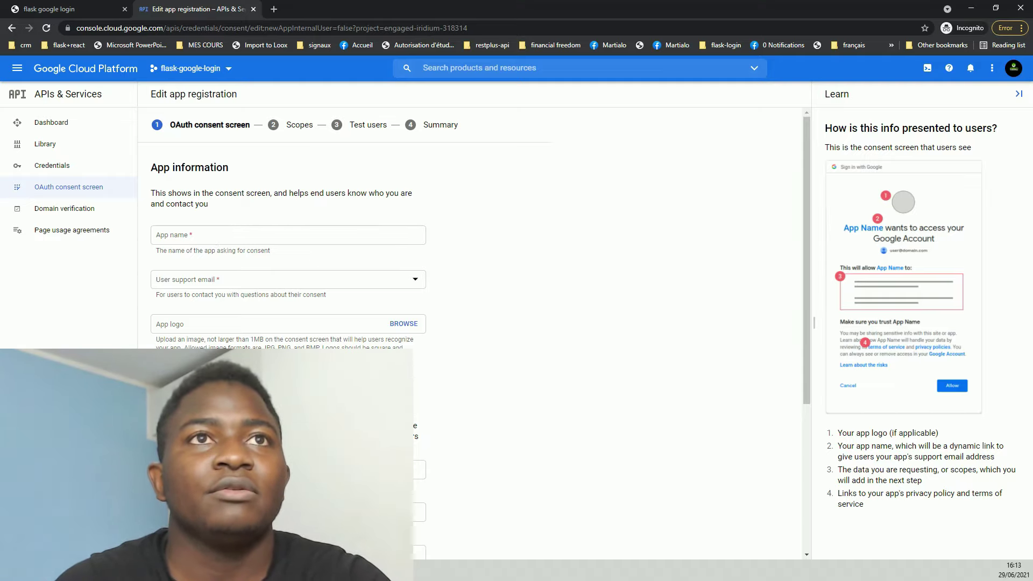
{"action": "left_click", "coordinate": [294, 233]}
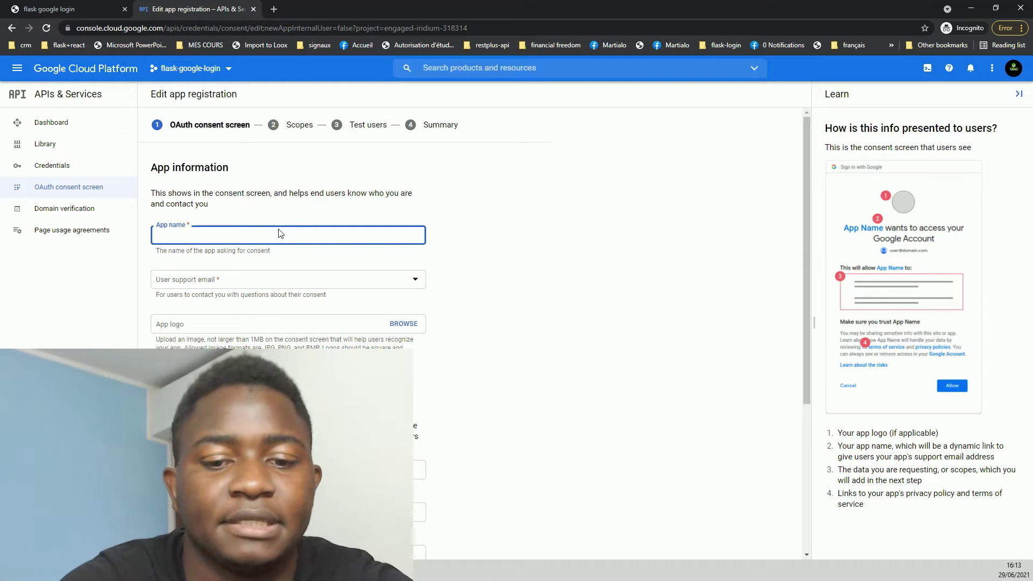
{"action": "type", "text": "flaks"}
{"action": "key", "text": "BackSpace"}
{"action": "key", "text": "BackSpace"}
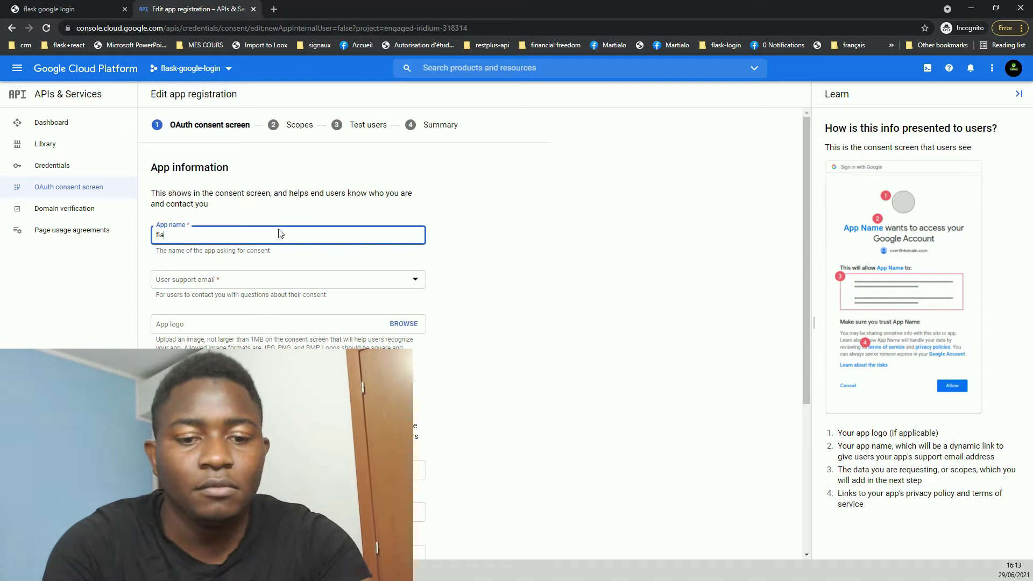
{"action": "type", "text": "sk"}
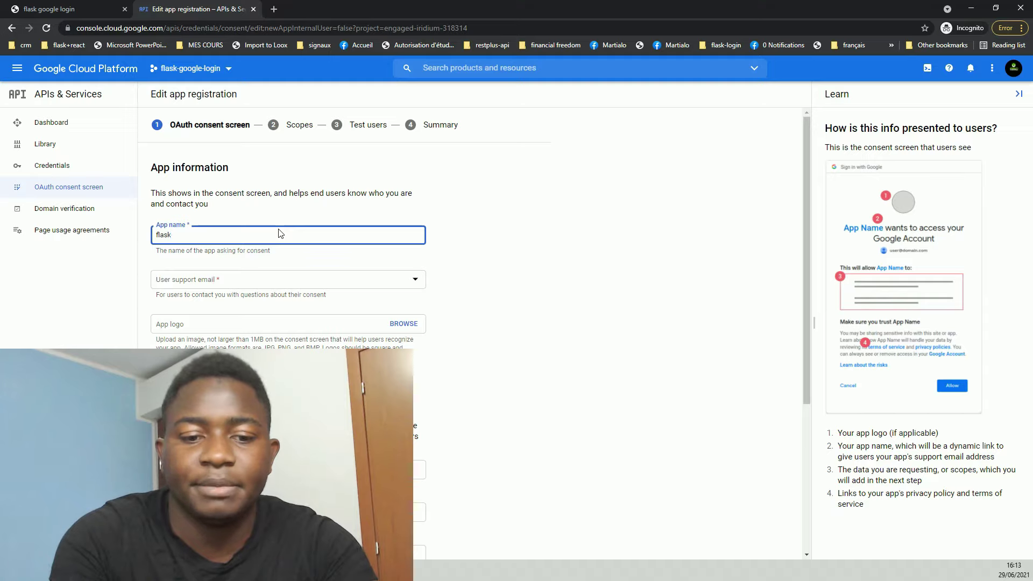
{"action": "type", "text": "-google-"}
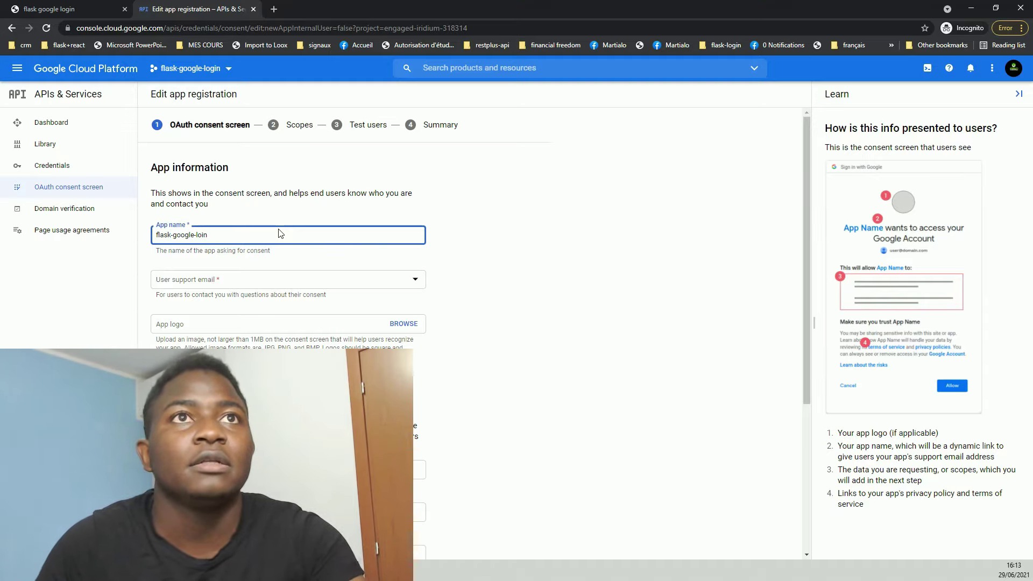
{"action": "type", "text": "log"}
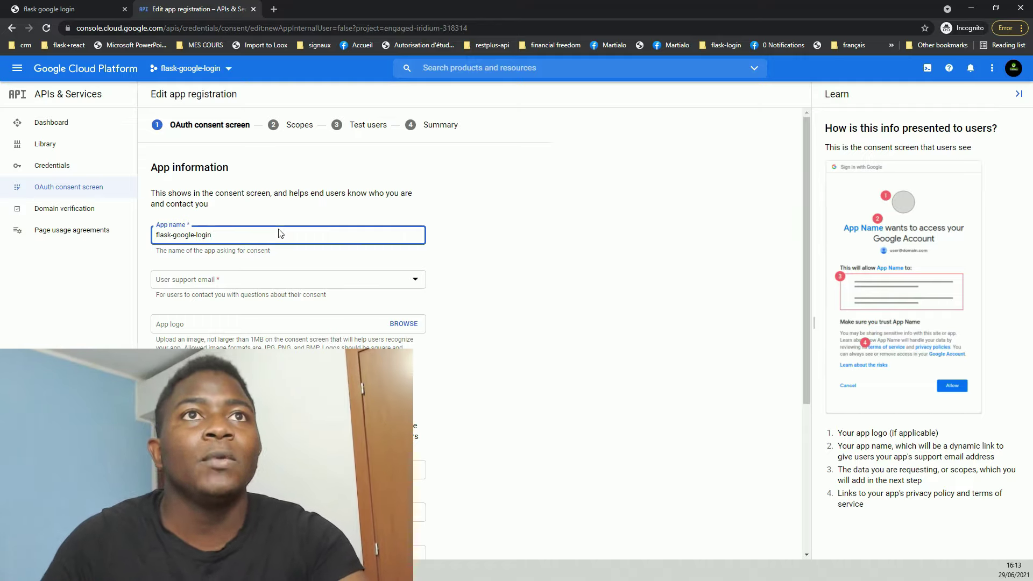
Step: Choose the account's own address as the user support email and move on to the developer contact information
{"action": "left_click", "coordinate": [280, 283]}
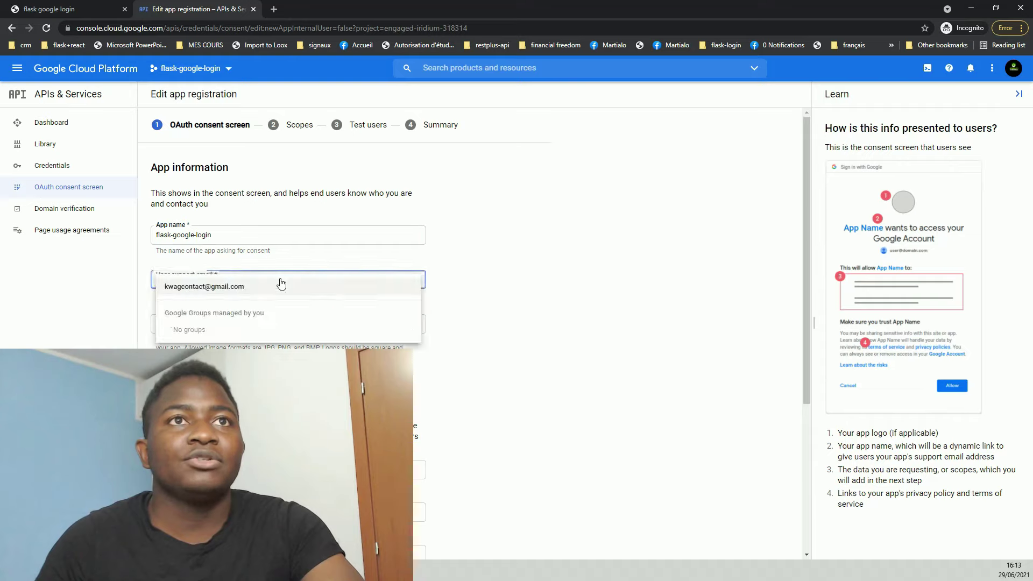
{"action": "left_click", "coordinate": [282, 286]}
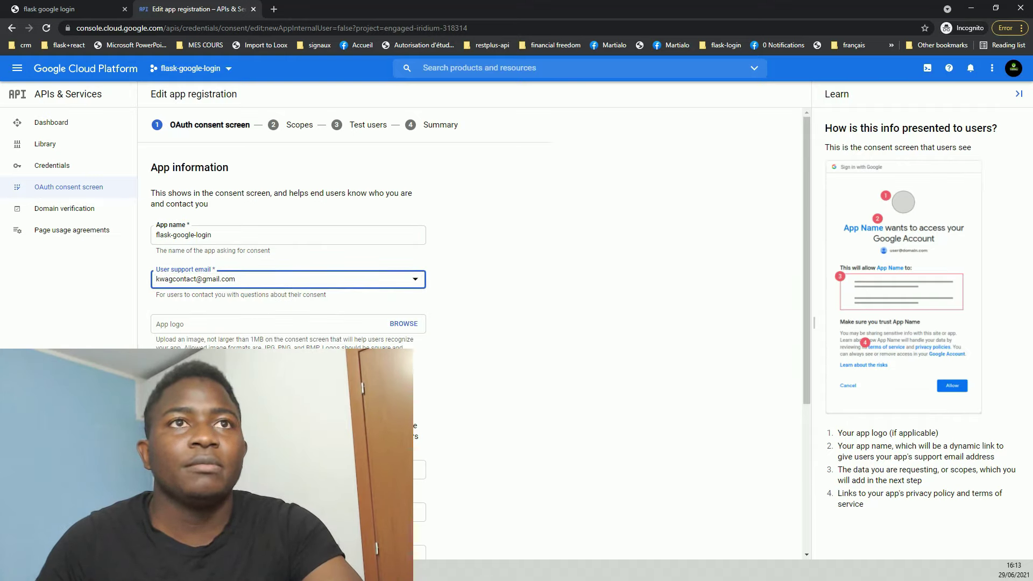
{"action": "scroll", "coordinate": [386, 322], "scroll_direction": "down", "scroll_amount": 4}
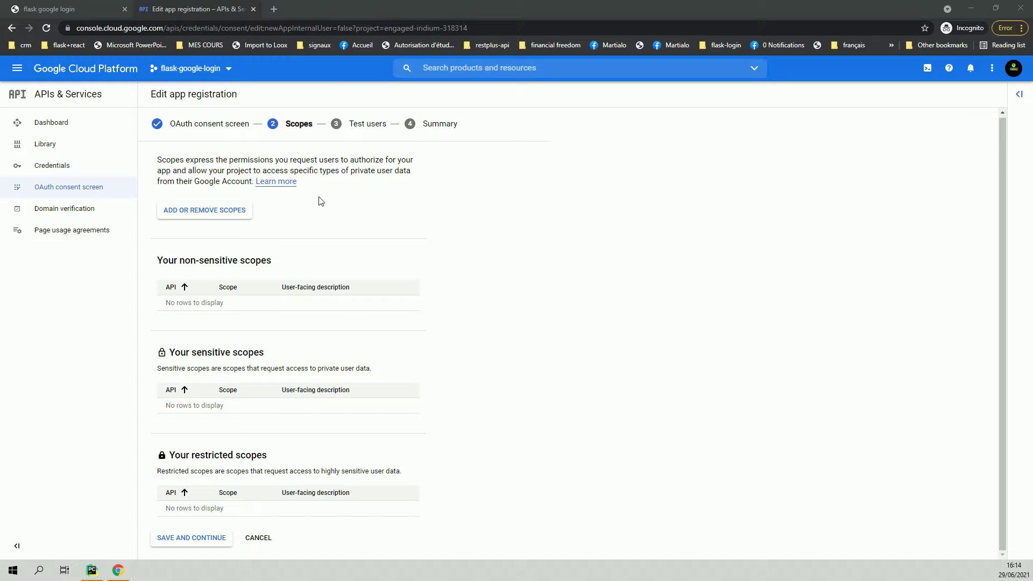
Step: Go back to the OAuth consent screen overview and review its publishing status, user type, user cap and test users
{"action": "left_click", "coordinate": [12, 29]}
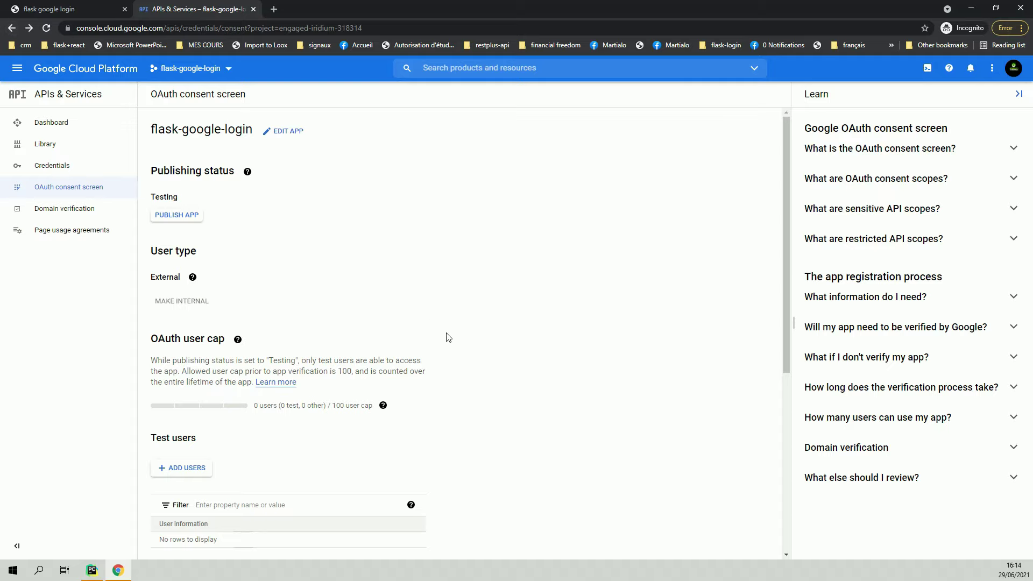
{"action": "scroll", "coordinate": [446, 338], "scroll_direction": "down", "scroll_amount": 6}
{"action": "scroll", "coordinate": [447, 341], "scroll_direction": "up", "scroll_amount": 3}
{"action": "scroll", "coordinate": [446, 341], "scroll_direction": "up", "scroll_amount": 3}
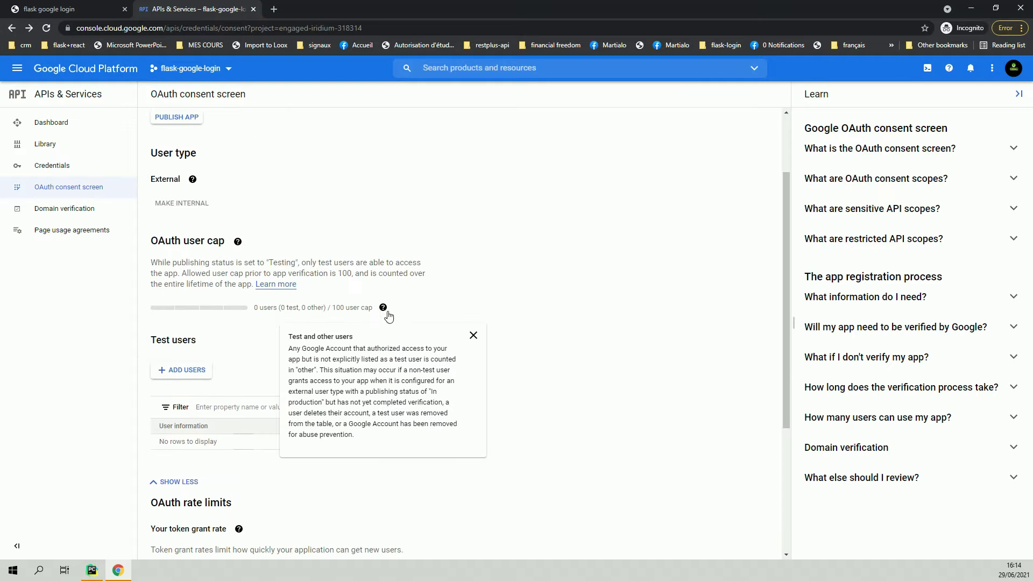
{"action": "scroll", "coordinate": [228, 224], "scroll_direction": "down", "scroll_amount": 3}
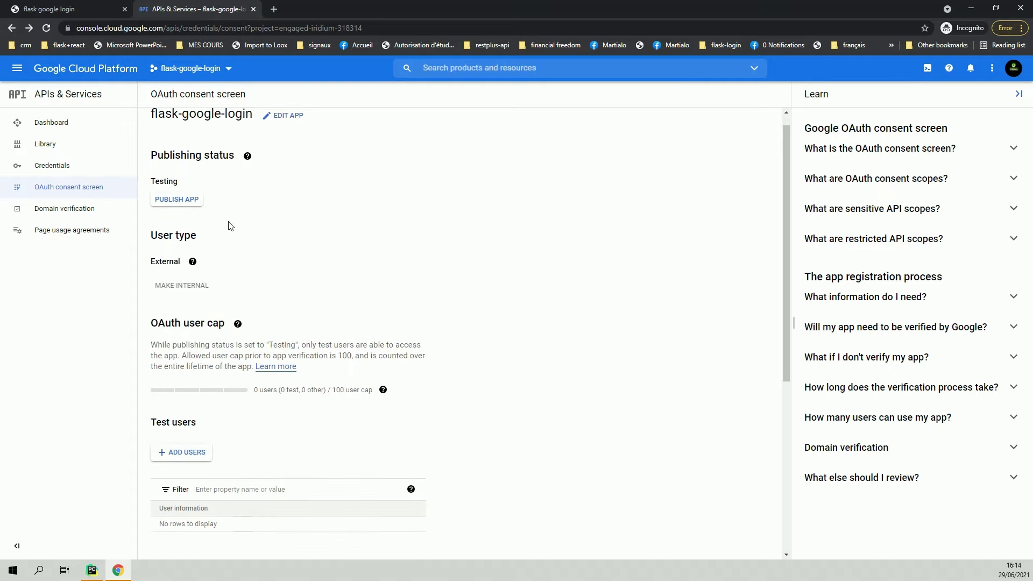
{"action": "scroll", "coordinate": [318, 224], "scroll_direction": "up", "scroll_amount": 3}
Step: Reopen the flask-google-login app registration, check its app information and developer contact email, and save to continue to the scopes
{"action": "left_click", "coordinate": [289, 132]}
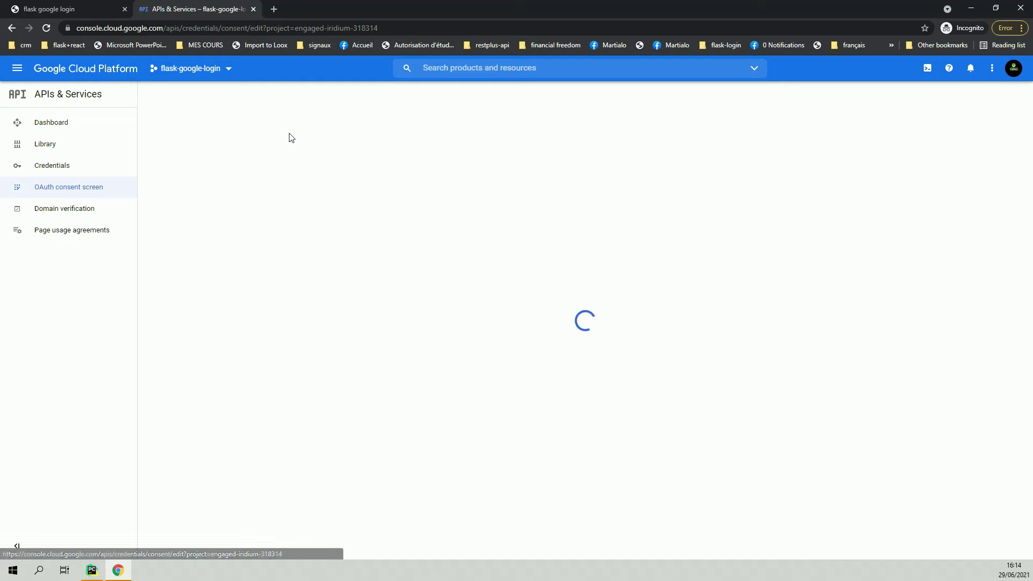
{"action": "scroll", "coordinate": [311, 328], "scroll_direction": "down", "scroll_amount": 4}
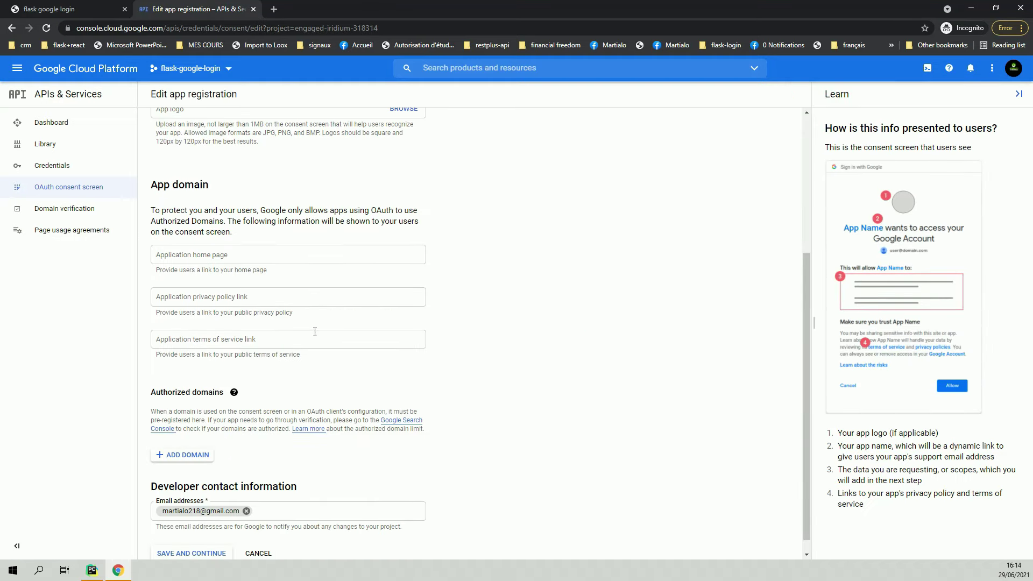
{"action": "scroll", "coordinate": [316, 332], "scroll_direction": "up", "scroll_amount": 4}
{"action": "scroll", "coordinate": [312, 316], "scroll_direction": "down", "scroll_amount": 2}
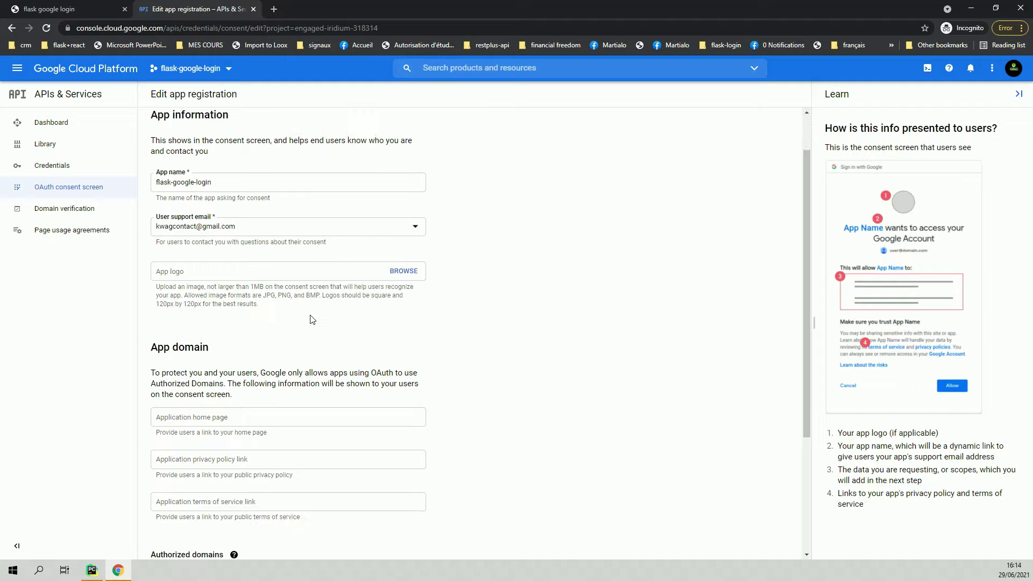
{"action": "scroll", "coordinate": [306, 306], "scroll_direction": "up", "scroll_amount": 2}
{"action": "double_click", "coordinate": [275, 234]}
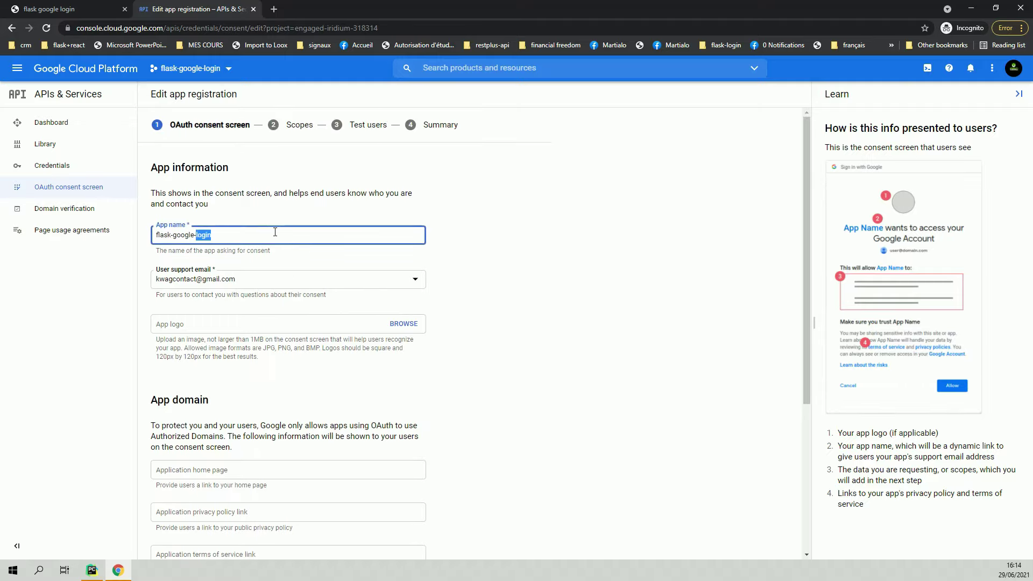
{"action": "left_click", "coordinate": [291, 286]}
{"action": "left_click", "coordinate": [303, 286]}
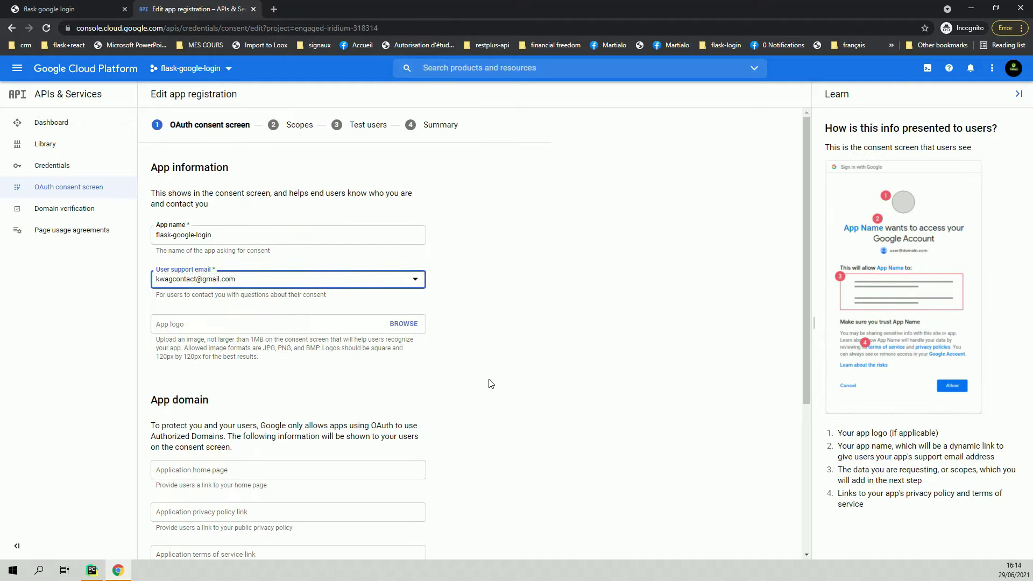
{"action": "scroll", "coordinate": [489, 383], "scroll_direction": "down", "scroll_amount": 4}
{"action": "left_click", "coordinate": [318, 501]}
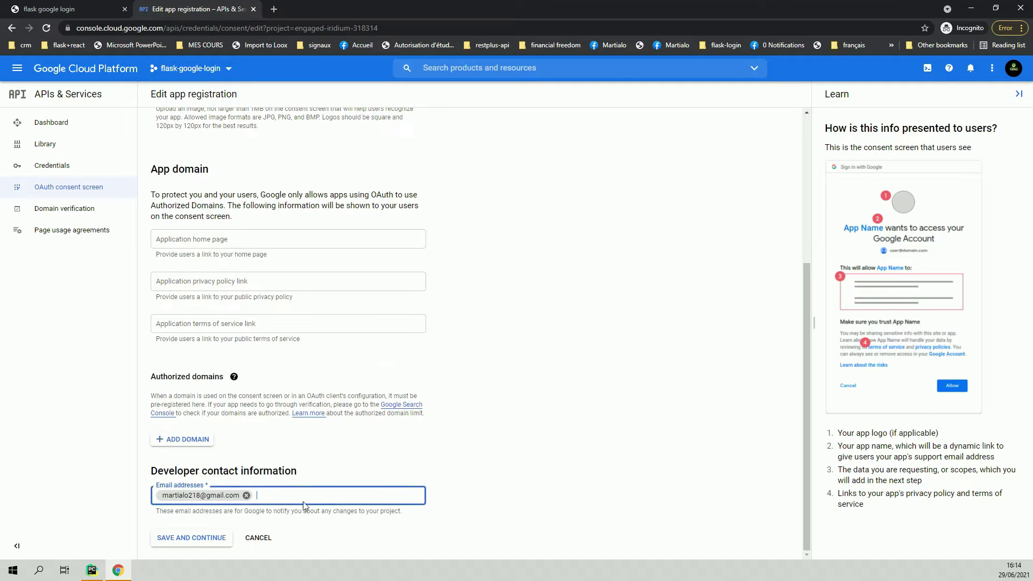
{"action": "left_click", "coordinate": [361, 473]}
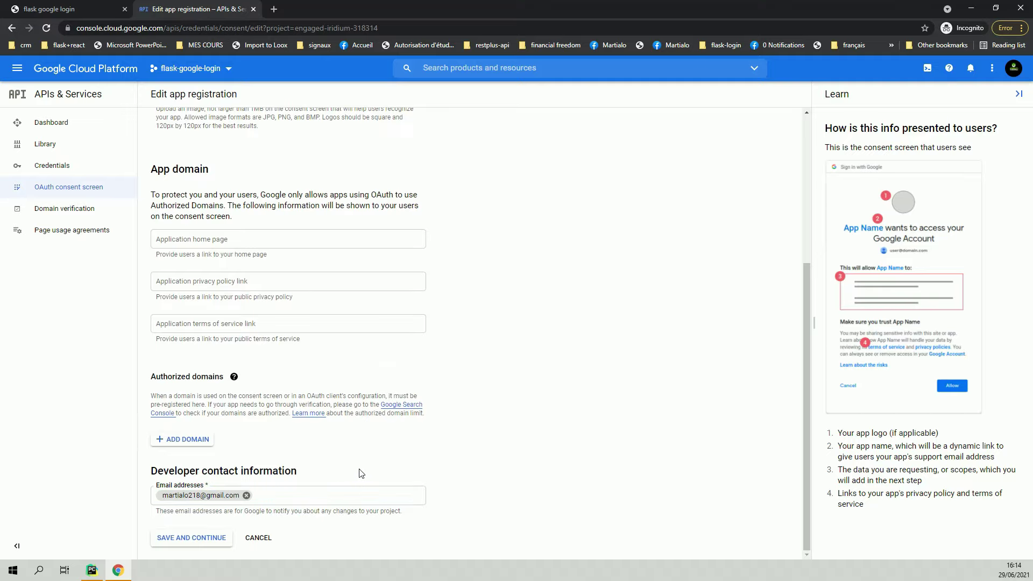
{"action": "left_click", "coordinate": [201, 542]}
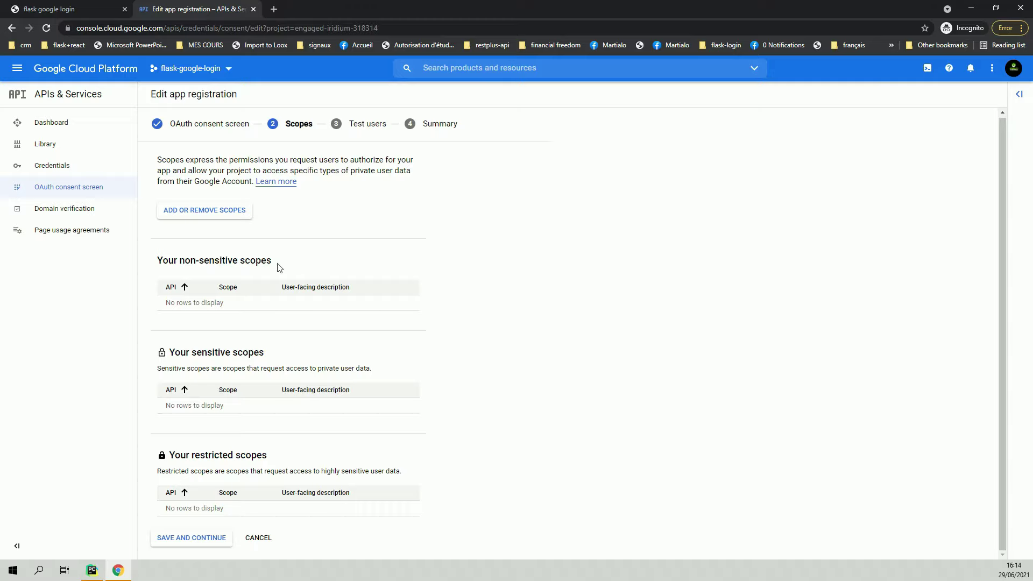
Step: Open the scope selection and select the userinfo.email, userinfo.profile and openid scopes
{"action": "left_click_drag", "start_coordinate": [277, 266], "coordinate": [157, 261]}
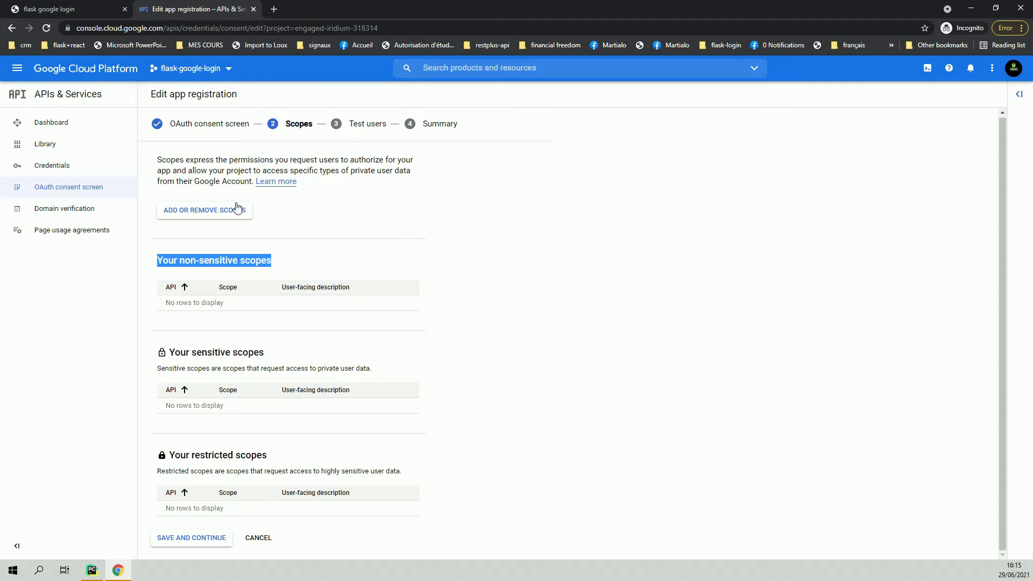
{"action": "left_click", "coordinate": [221, 213]}
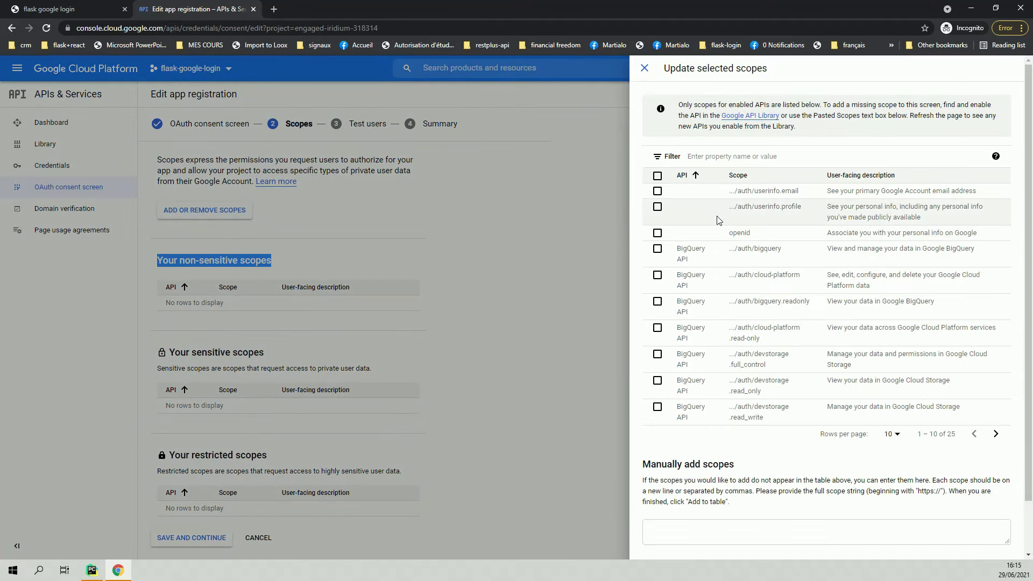
{"action": "left_click", "coordinate": [789, 156]}
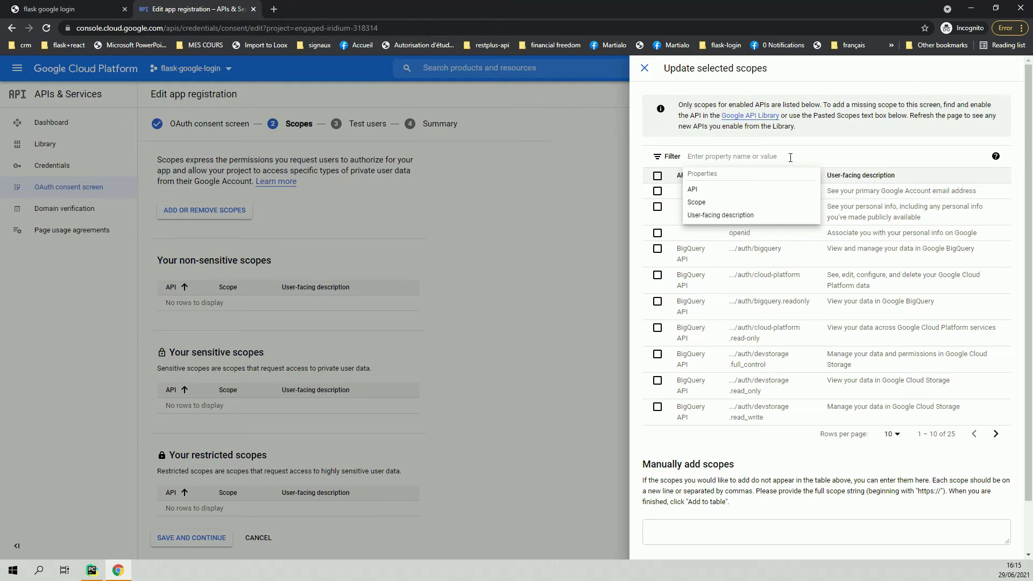
{"action": "left_click", "coordinate": [834, 151]}
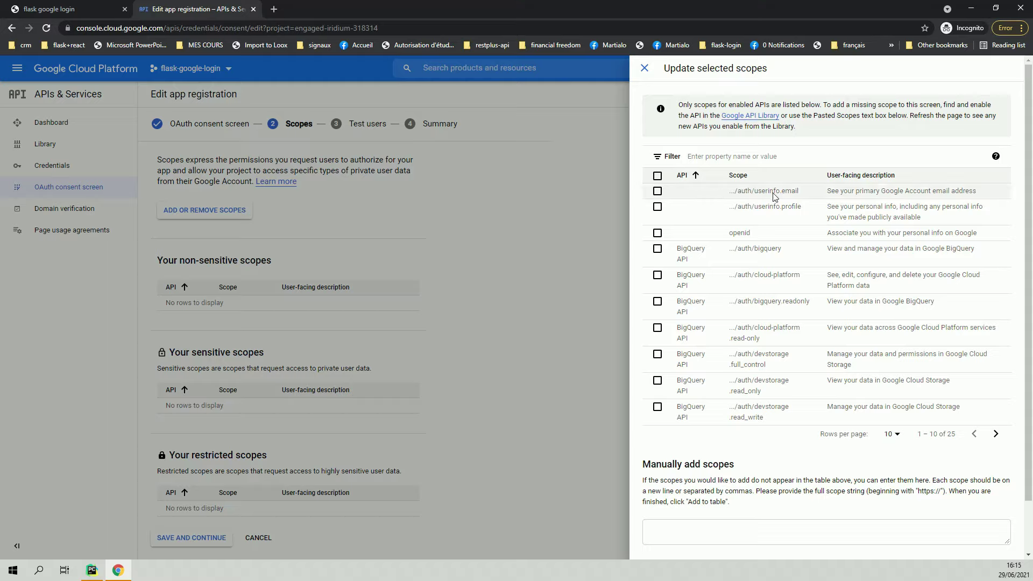
{"action": "left_click", "coordinate": [658, 192]}
{"action": "left_click", "coordinate": [658, 208]}
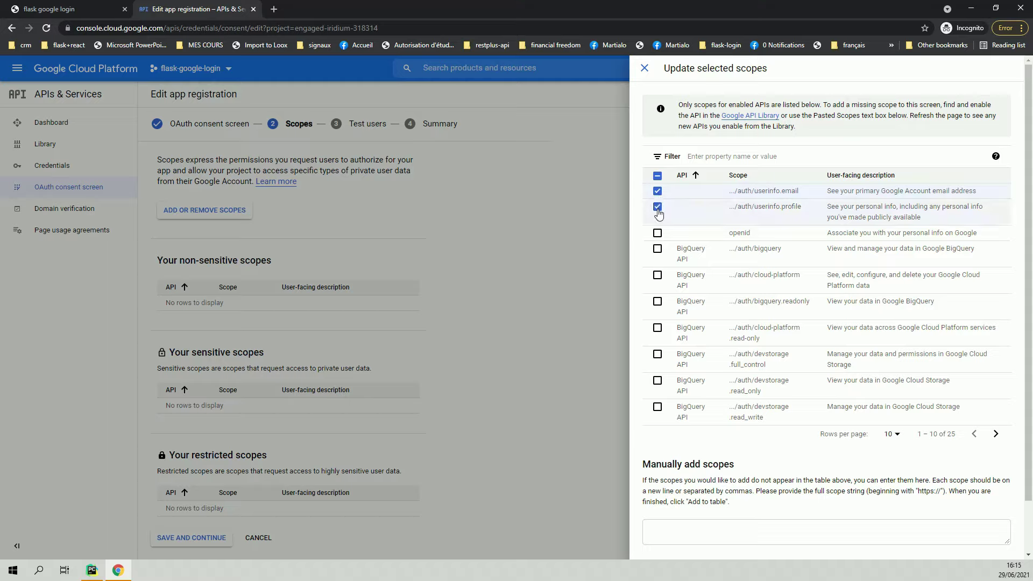
{"action": "left_click", "coordinate": [657, 234]}
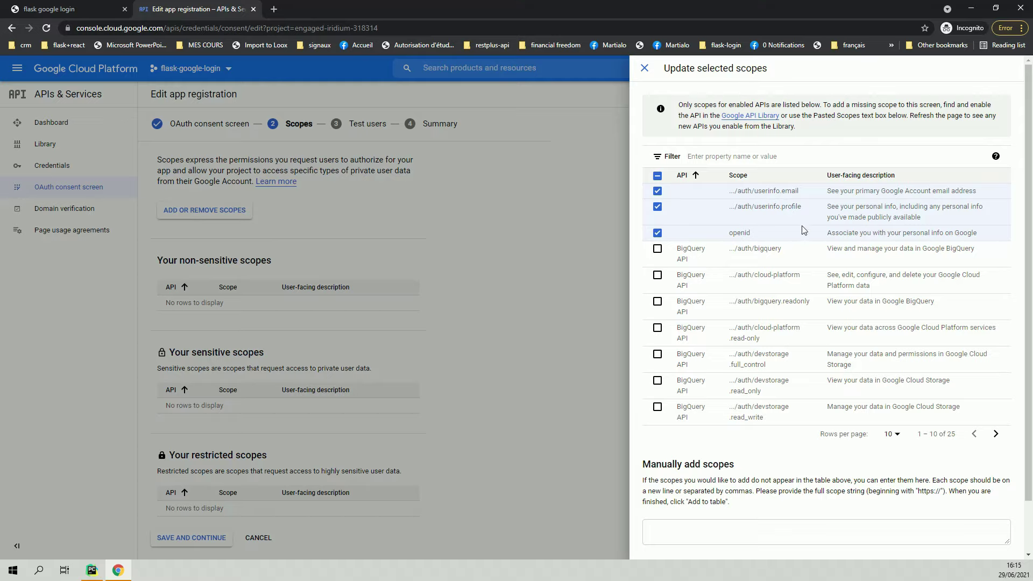
Step: Look through all pages of the available API scopes and return to the first page
{"action": "scroll", "coordinate": [896, 220], "scroll_direction": "down", "scroll_amount": 1}
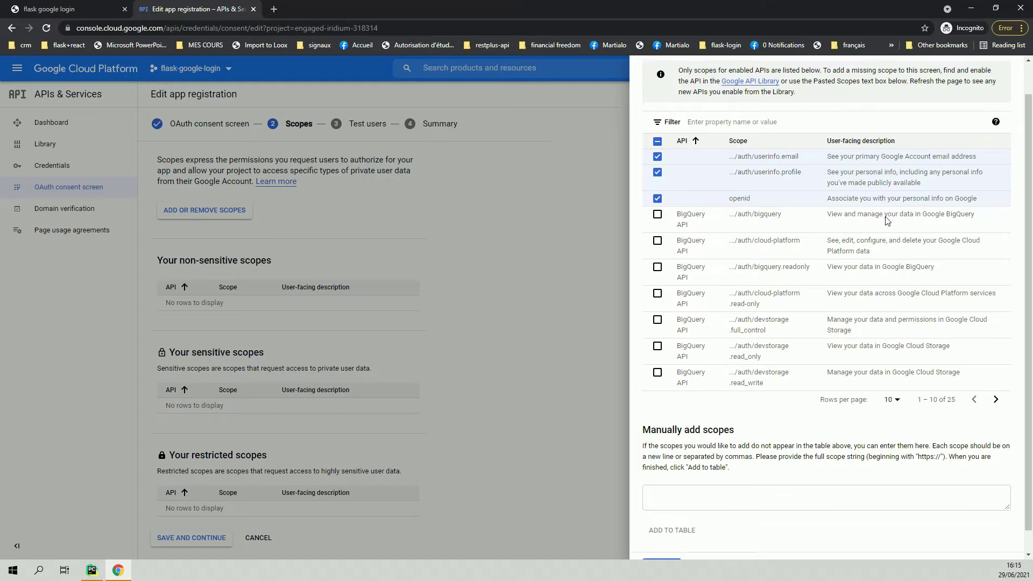
{"action": "scroll", "coordinate": [896, 221], "scroll_direction": "up", "scroll_amount": 1}
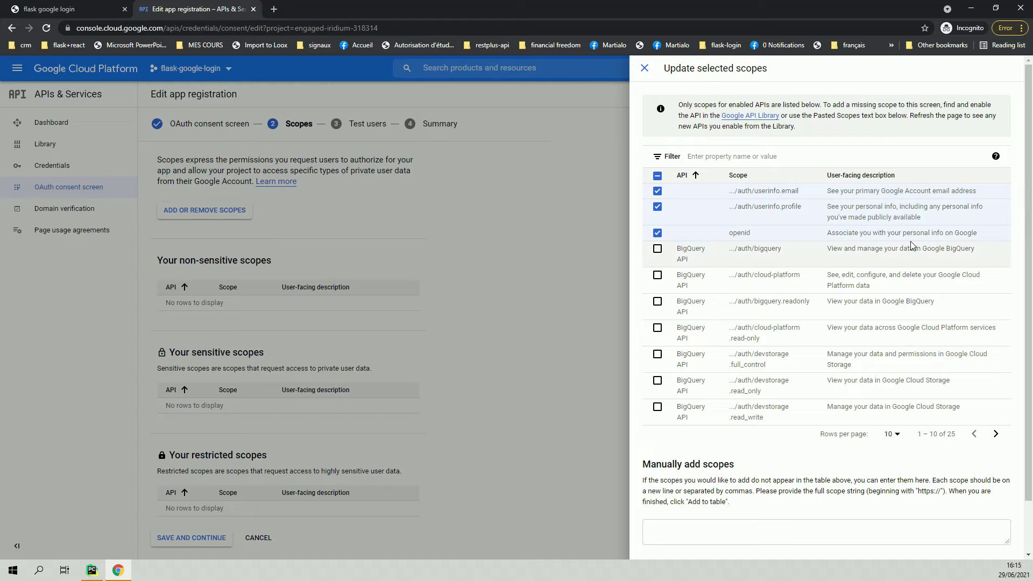
{"action": "scroll", "coordinate": [915, 253], "scroll_direction": "down", "scroll_amount": 1}
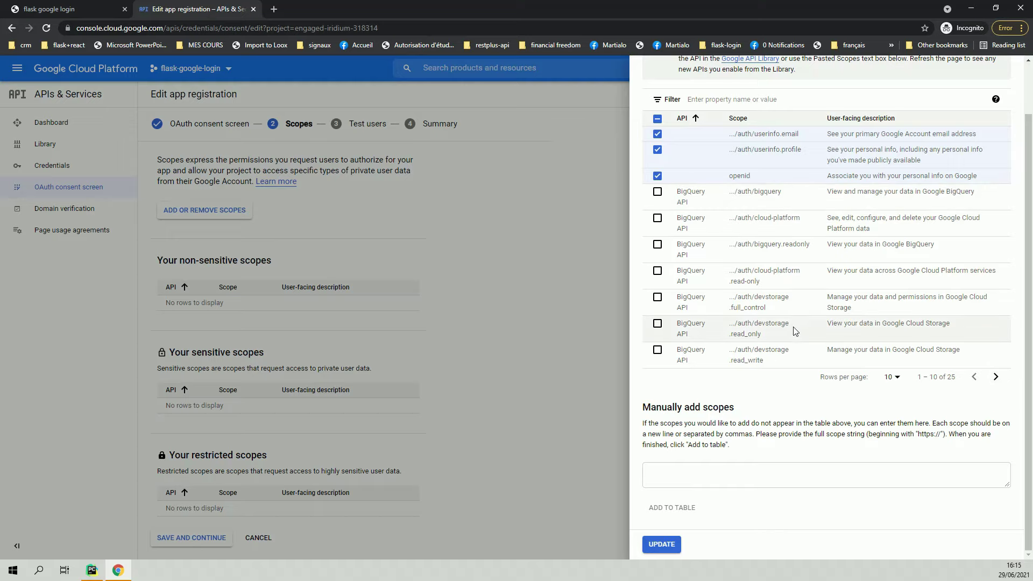
{"action": "left_click", "coordinate": [996, 377]}
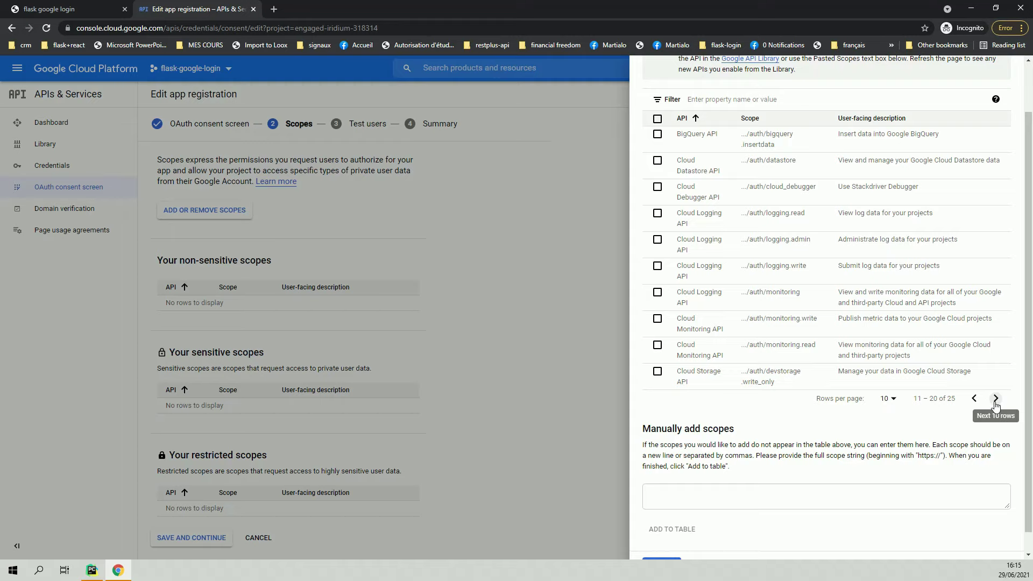
{"action": "left_click", "coordinate": [995, 400]}
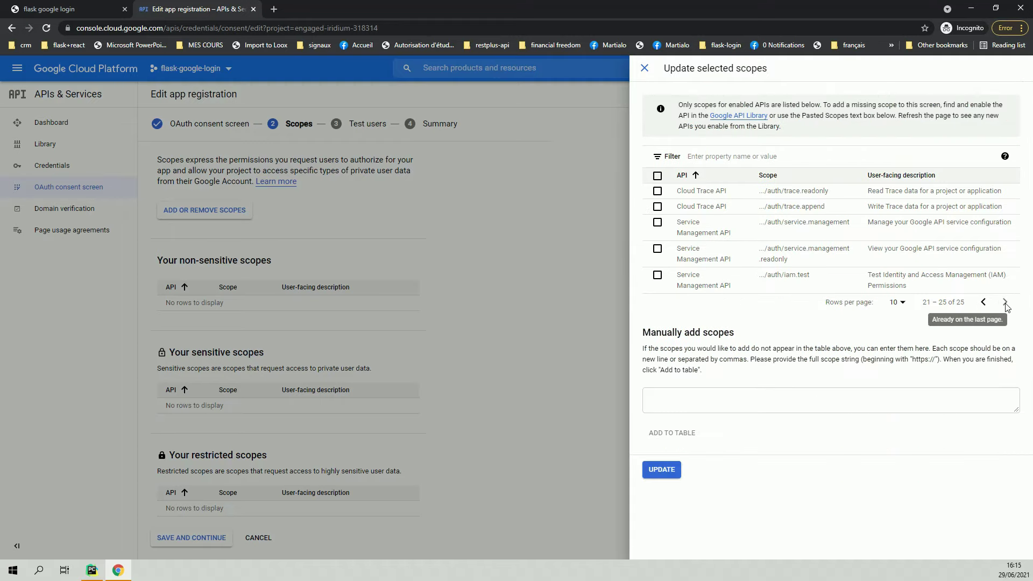
{"action": "left_click", "coordinate": [983, 302]}
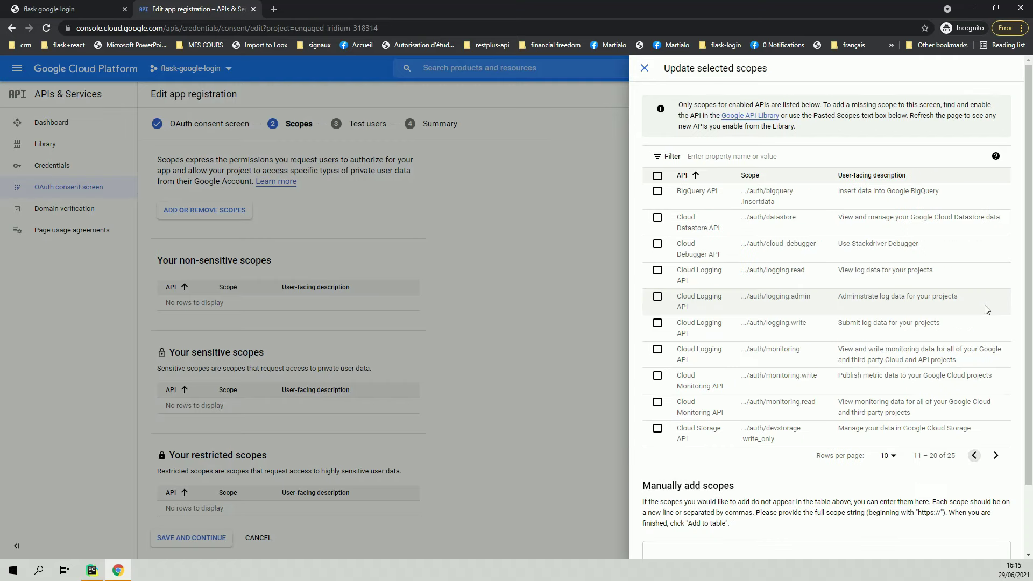
{"action": "left_click", "coordinate": [975, 456]}
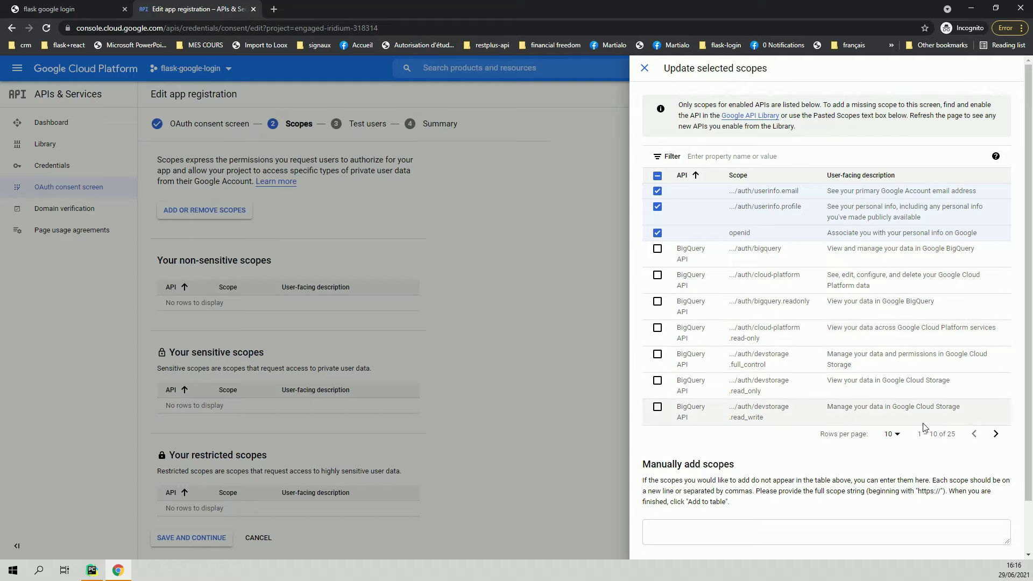
Step: Apply the selected scopes to the app registration and save to continue to the test users
{"action": "scroll", "coordinate": [850, 484], "scroll_direction": "down", "scroll_amount": 1}
{"action": "left_click", "coordinate": [672, 546]}
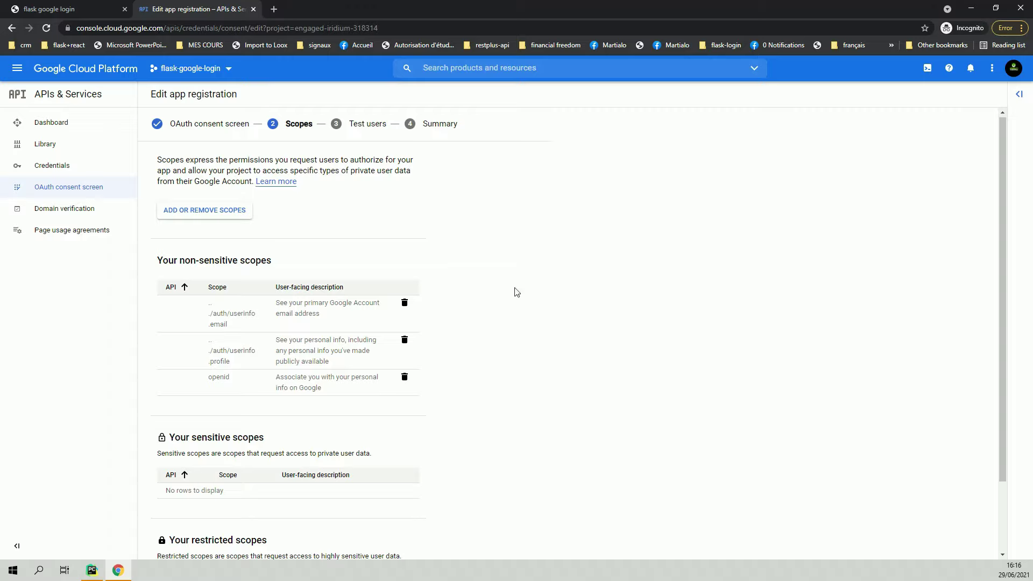
{"action": "scroll", "coordinate": [518, 301], "scroll_direction": "down", "scroll_amount": 2}
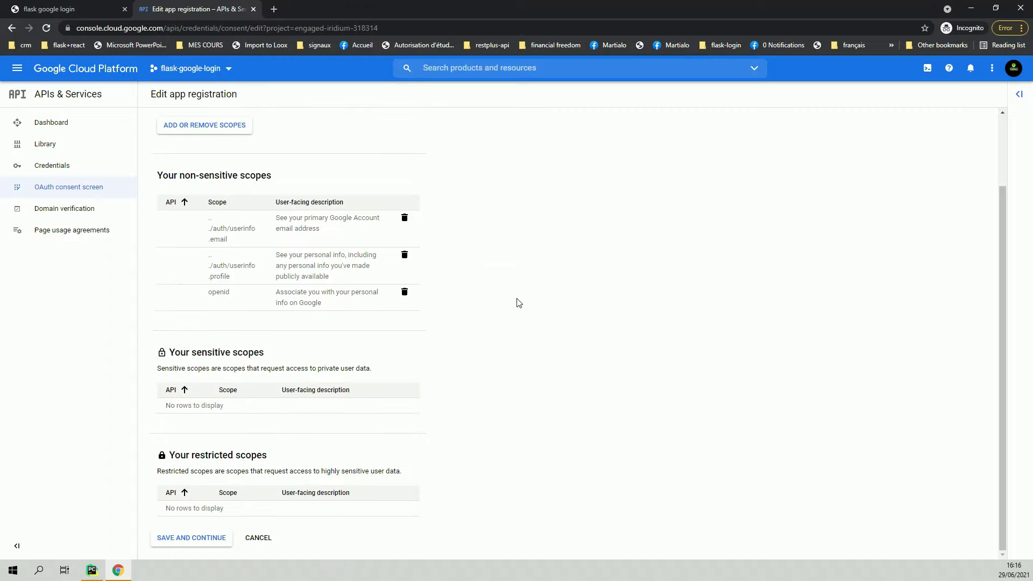
{"action": "left_click", "coordinate": [200, 536]}
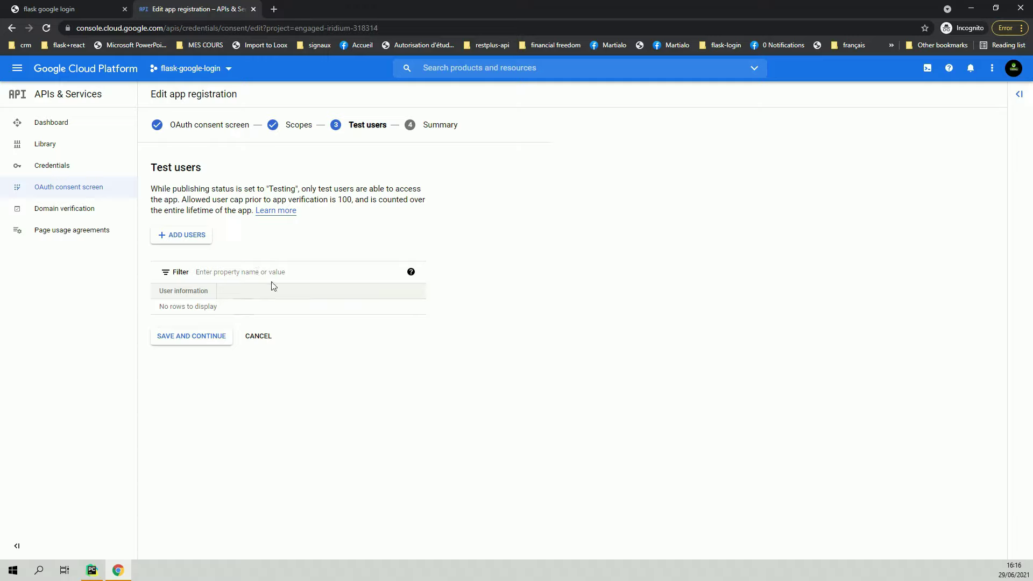
Step: Start adding test users and enter the first tester's email address as an entry
{"action": "left_click", "coordinate": [239, 275]}
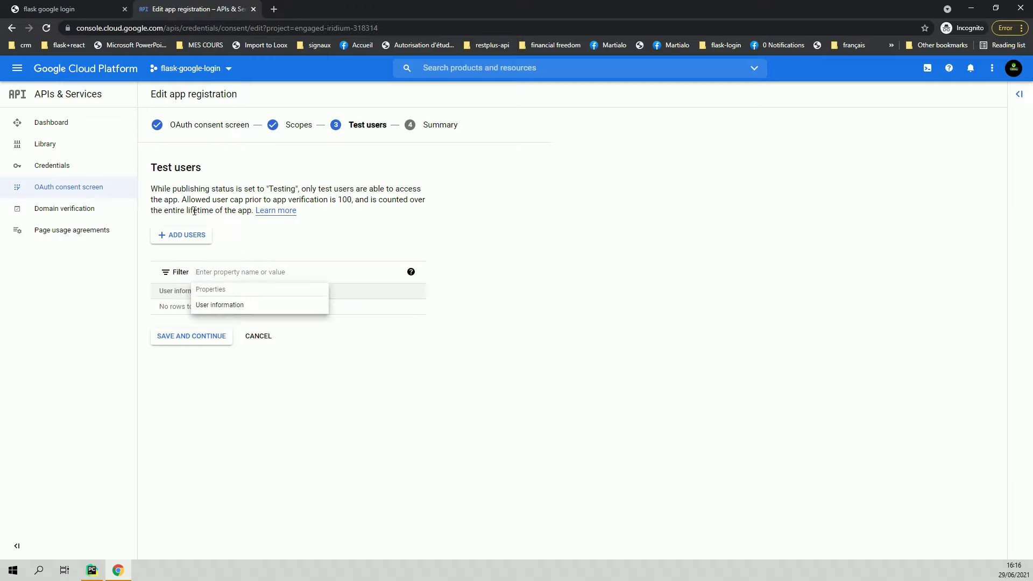
{"action": "left_click", "coordinate": [192, 235]}
{"action": "left_click", "coordinate": [728, 169]}
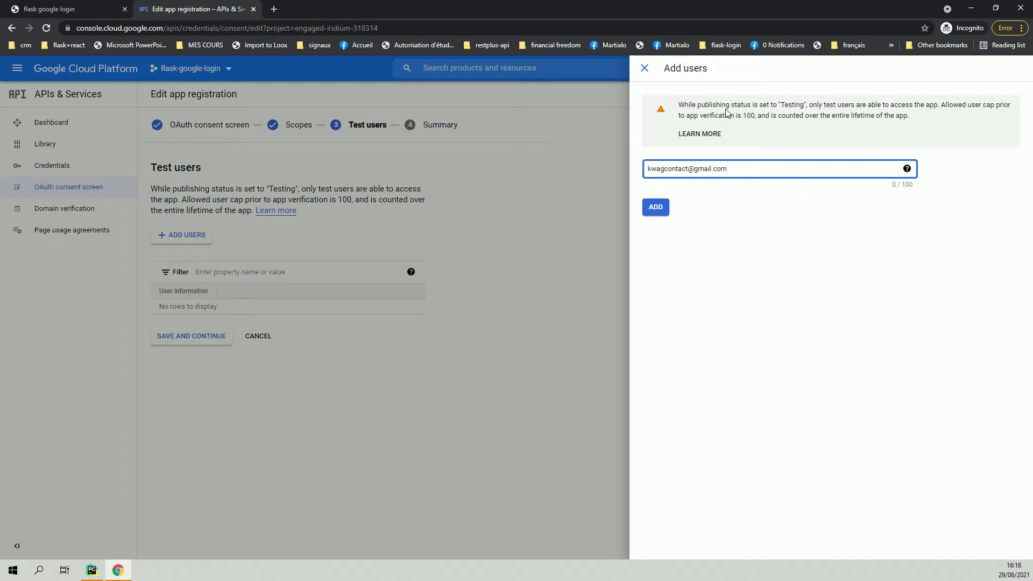
{"action": "left_click_drag", "start_coordinate": [834, 106], "coordinate": [889, 106]}
{"action": "left_click", "coordinate": [891, 108]}
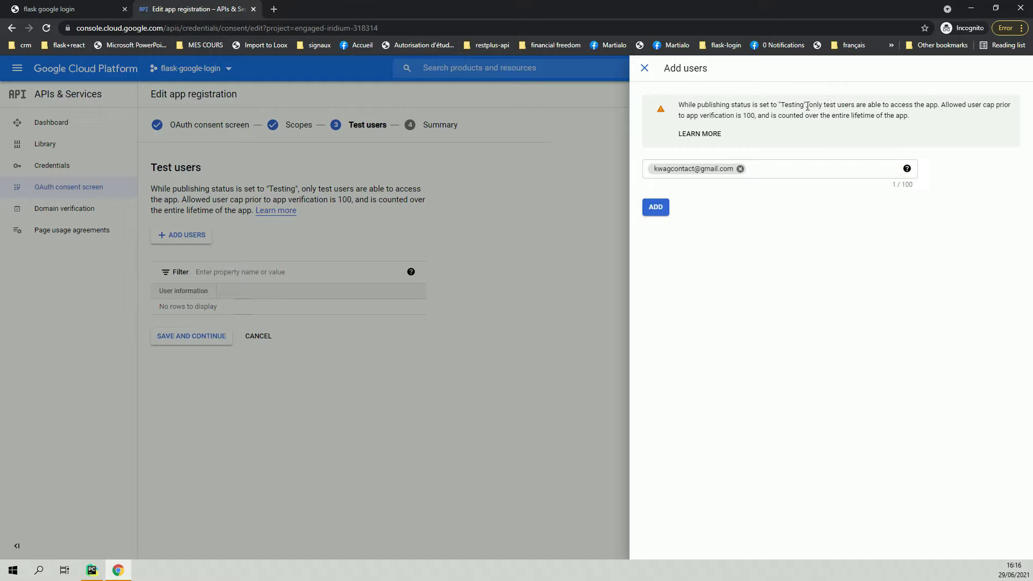
Step: Enter the second tester's email address and add both testers to the app's test users
{"action": "left_click_drag", "start_coordinate": [677, 106], "coordinate": [874, 118]}
{"action": "left_click", "coordinate": [933, 117]}
{"action": "left_click", "coordinate": [784, 169]}
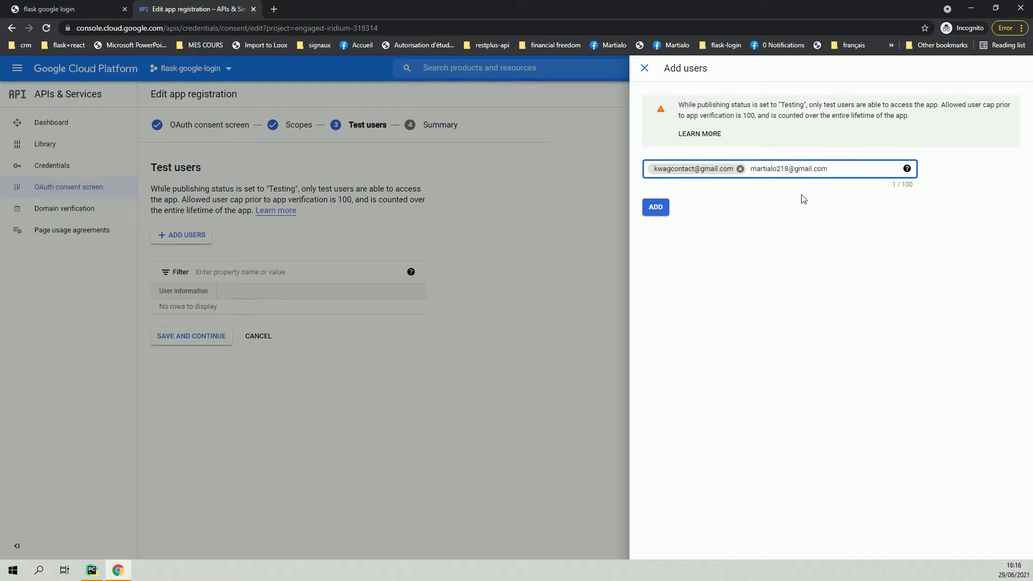
{"action": "key", "text": "Return"}
{"action": "left_click", "coordinate": [659, 223]}
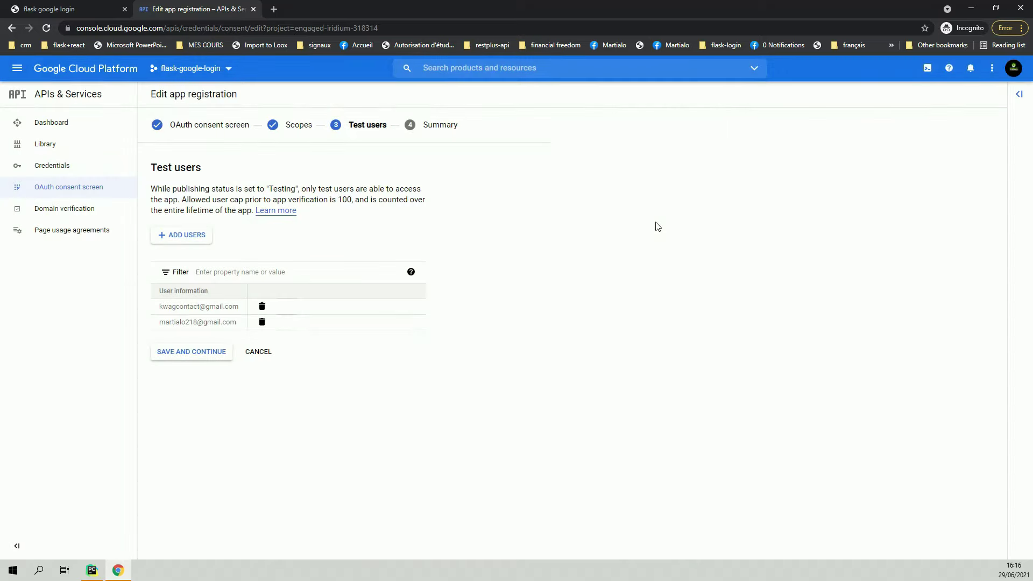
Step: Save the test users and review the user type, app name and support email in the registration summary
{"action": "left_click", "coordinate": [190, 354]}
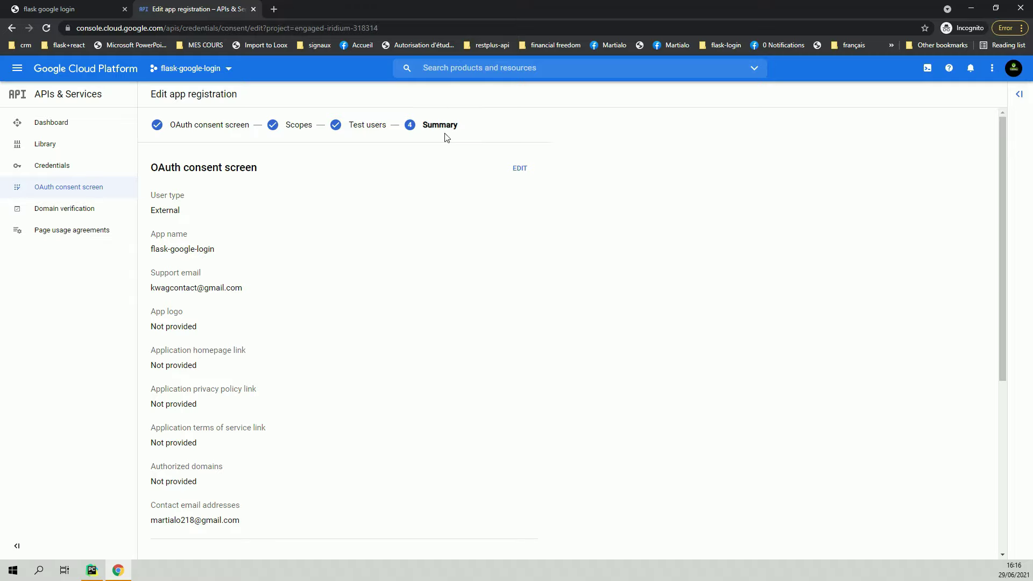
{"action": "scroll", "coordinate": [484, 215], "scroll_direction": "down", "scroll_amount": 5}
{"action": "scroll", "coordinate": [484, 224], "scroll_direction": "up", "scroll_amount": 5}
{"action": "left_click_drag", "start_coordinate": [177, 210], "coordinate": [153, 217]}
{"action": "scroll", "coordinate": [355, 277], "scroll_direction": "down", "scroll_amount": 1}
{"action": "scroll", "coordinate": [352, 264], "scroll_direction": "down", "scroll_amount": 1}
{"action": "scroll", "coordinate": [339, 242], "scroll_direction": "up", "scroll_amount": 2}
{"action": "left_click_drag", "start_coordinate": [232, 252], "coordinate": [163, 251]}
{"action": "left_click_drag", "start_coordinate": [252, 293], "coordinate": [195, 273]}
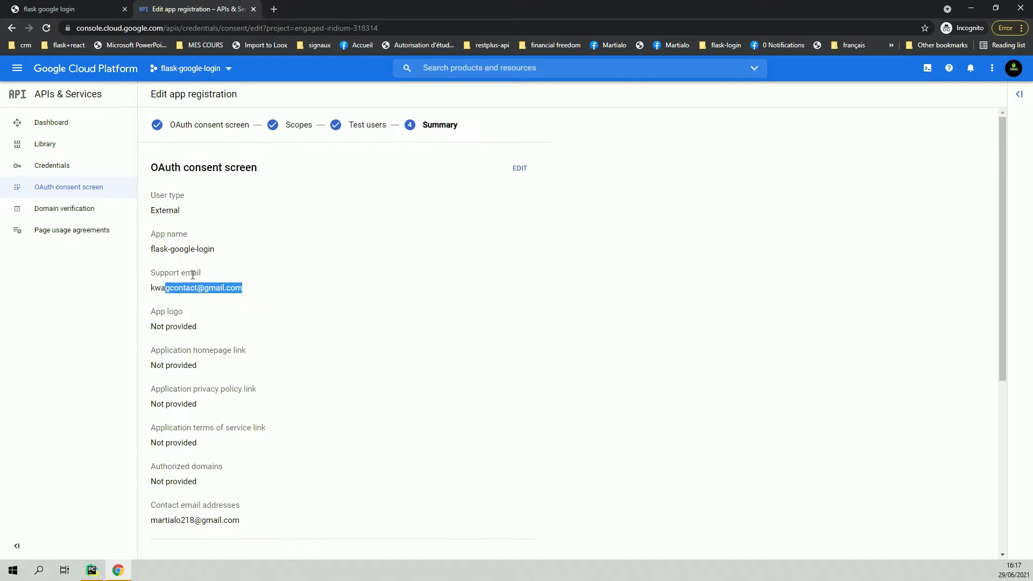
Step: Review the contact email address, scopes and test users in the registration summary
{"action": "scroll", "coordinate": [312, 295], "scroll_direction": "down", "scroll_amount": 4}
{"action": "left_click_drag", "start_coordinate": [251, 308], "coordinate": [164, 302]}
{"action": "scroll", "coordinate": [344, 304], "scroll_direction": "down", "scroll_amount": 2}
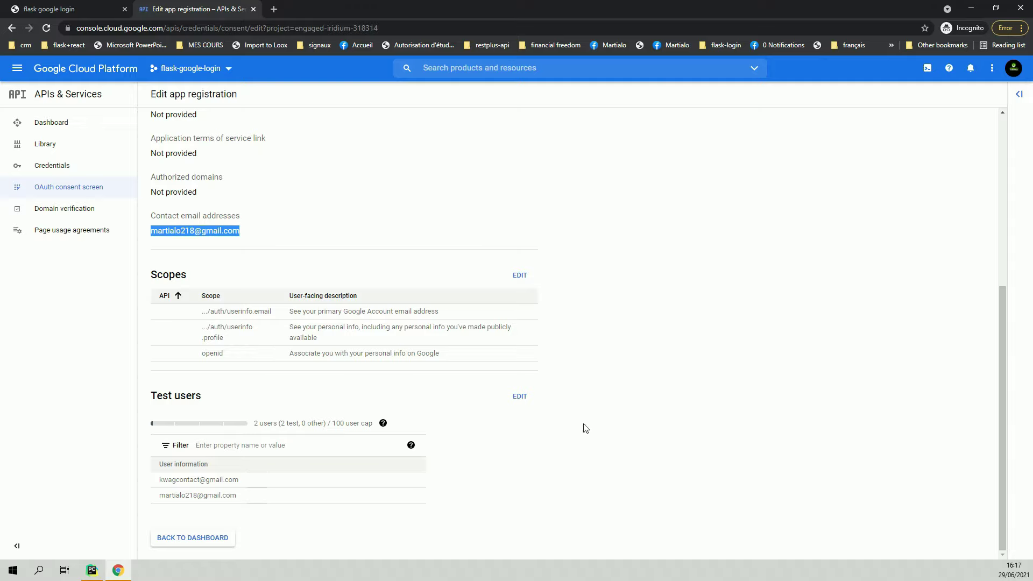
{"action": "scroll", "coordinate": [581, 309], "scroll_direction": "up", "scroll_amount": 3}
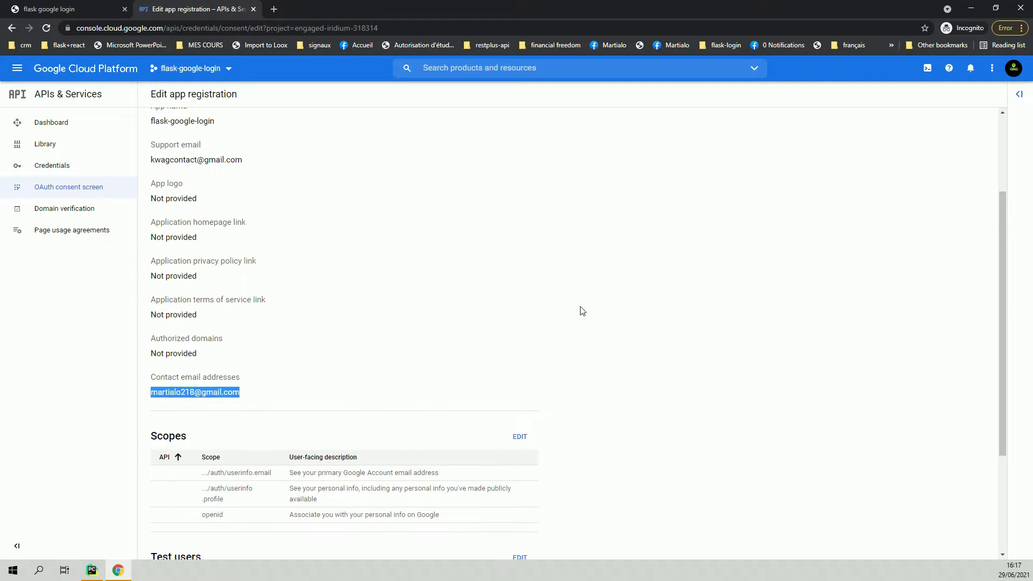
{"action": "scroll", "coordinate": [581, 309], "scroll_direction": "down", "scroll_amount": 3}
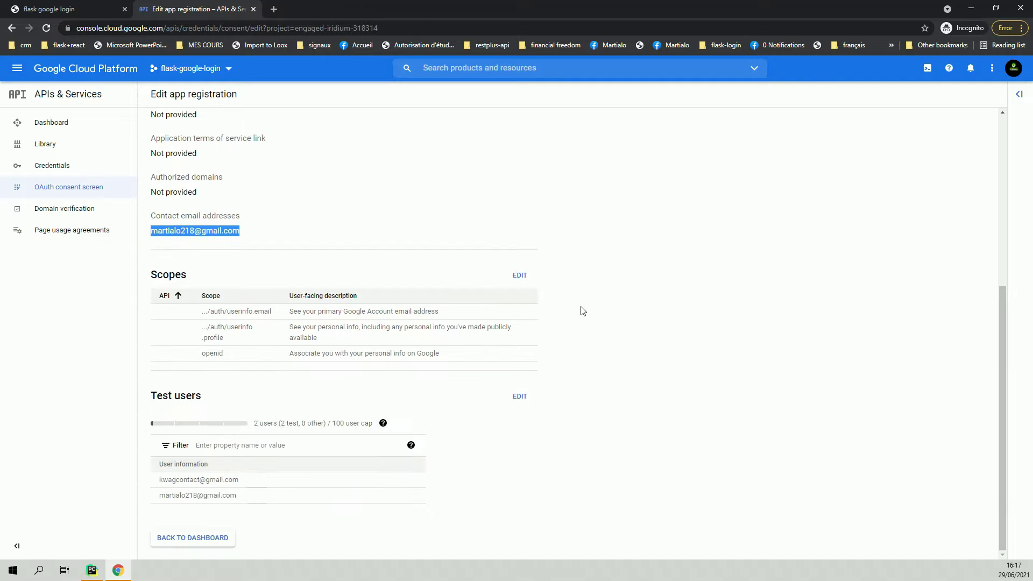
Step: Return to the OAuth consent screen overview and look over its publishing status, user cap, test users and rate limits
{"action": "left_click", "coordinate": [189, 539]}
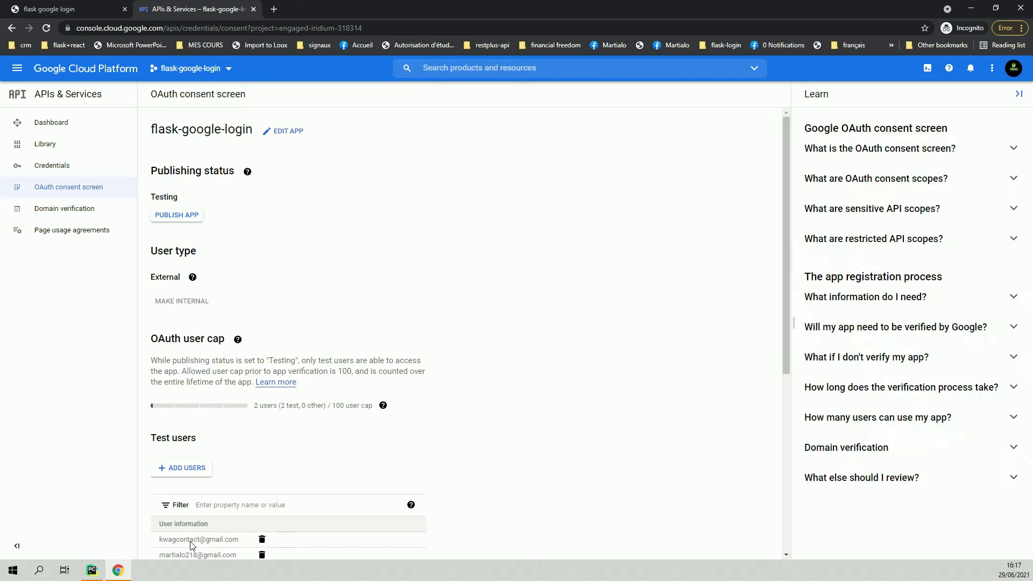
{"action": "scroll", "coordinate": [296, 350], "scroll_direction": "down", "scroll_amount": 5}
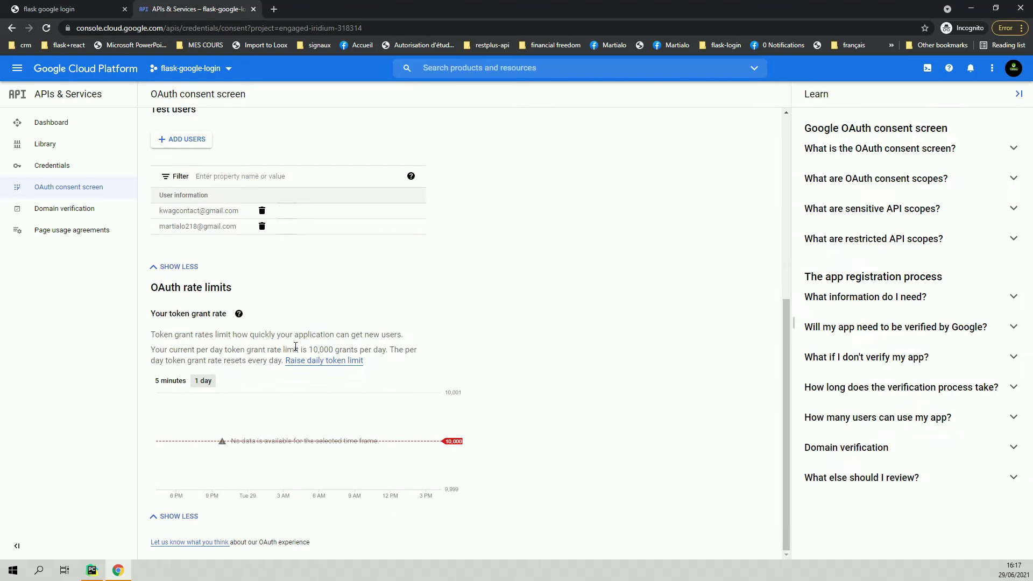
{"action": "scroll", "coordinate": [295, 323], "scroll_direction": "up", "scroll_amount": 3}
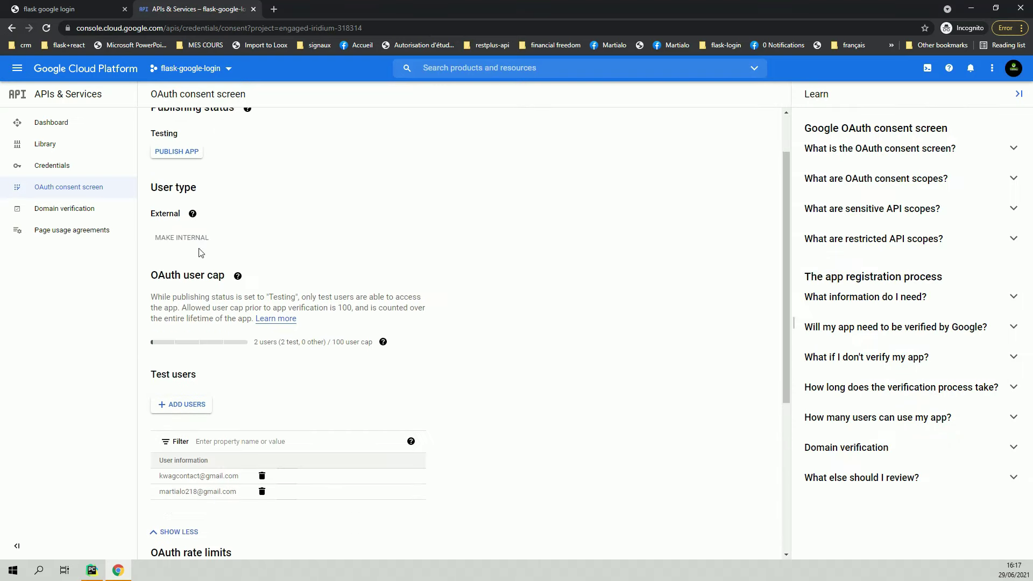
Step: Start creating a new OAuth client ID credential for the project
{"action": "left_click", "coordinate": [62, 171]}
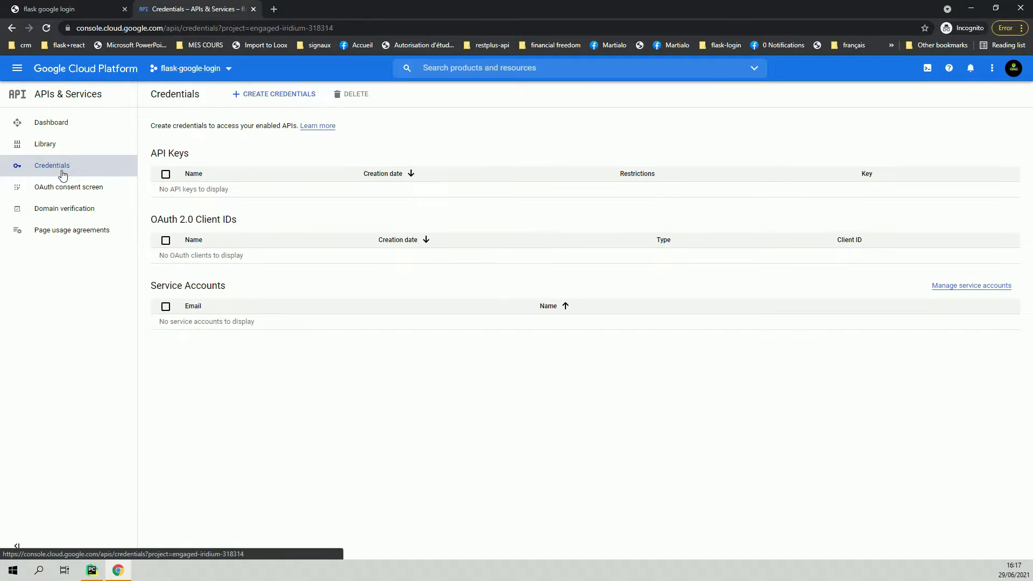
{"action": "left_click", "coordinate": [277, 96]}
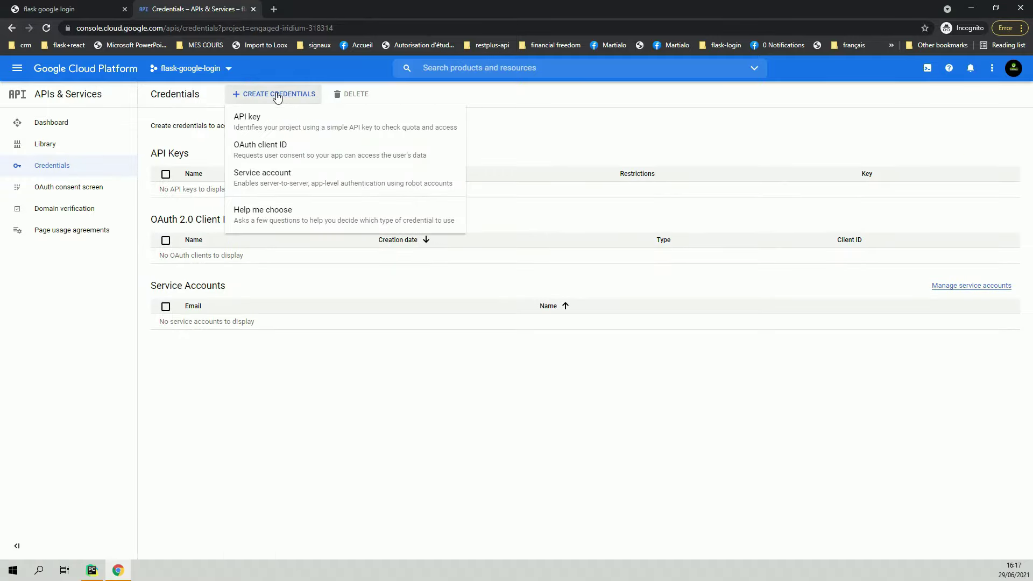
{"action": "left_click", "coordinate": [300, 159]}
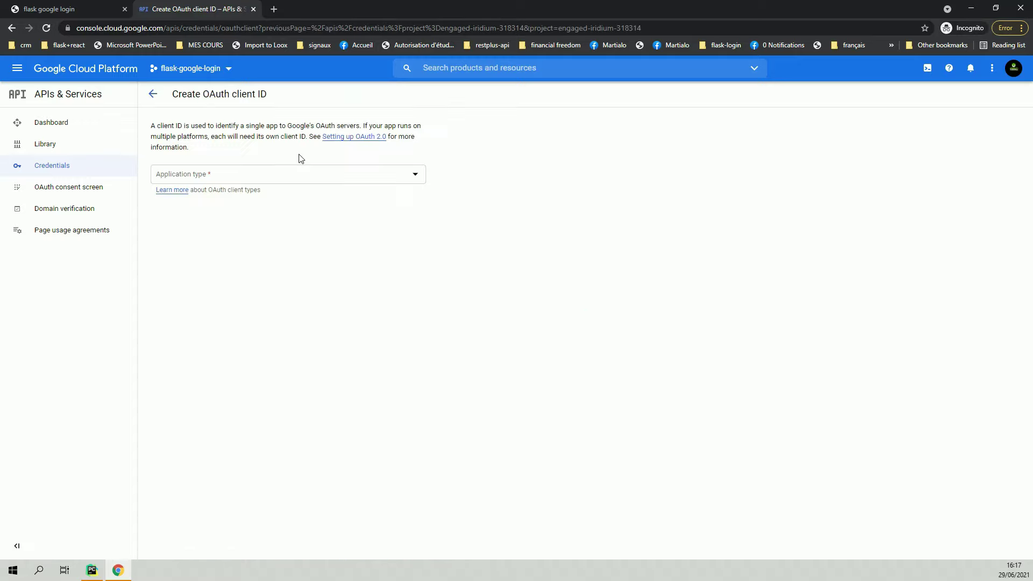
Step: Set the OAuth client's application type to Web application and name it flask-google-login
{"action": "left_click", "coordinate": [373, 182]}
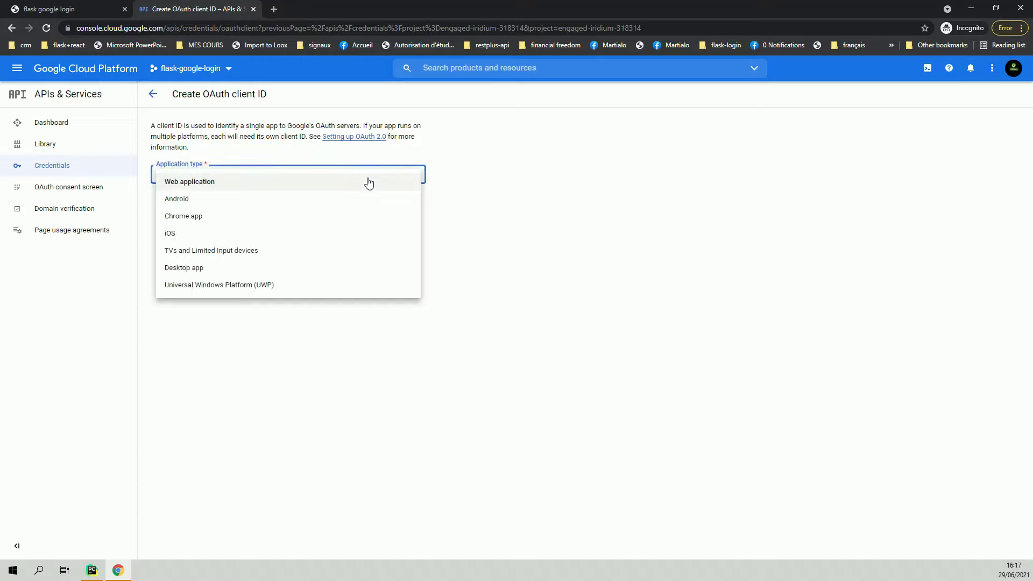
{"action": "left_click", "coordinate": [343, 185]}
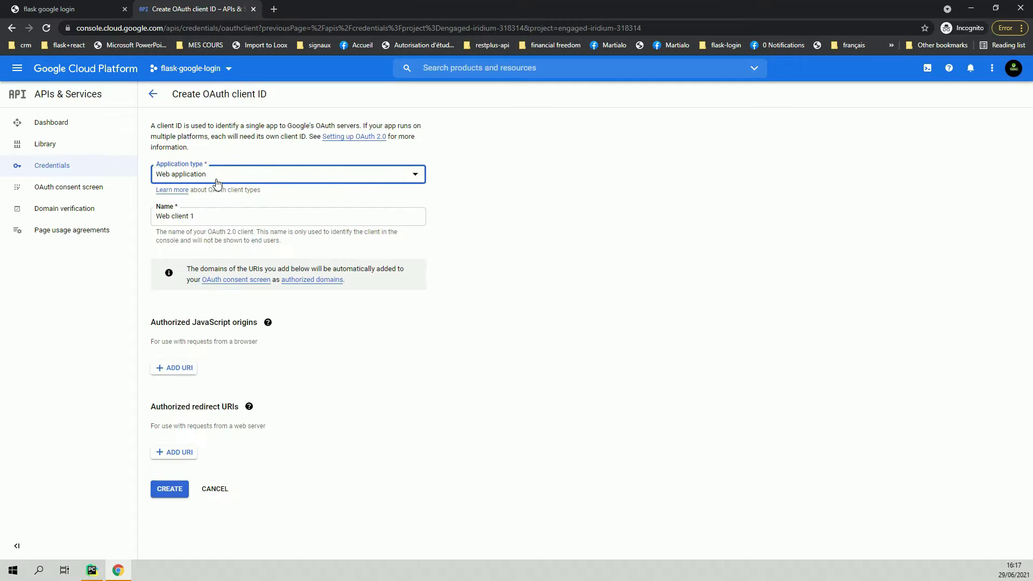
{"action": "triple_click", "coordinate": [196, 218]}
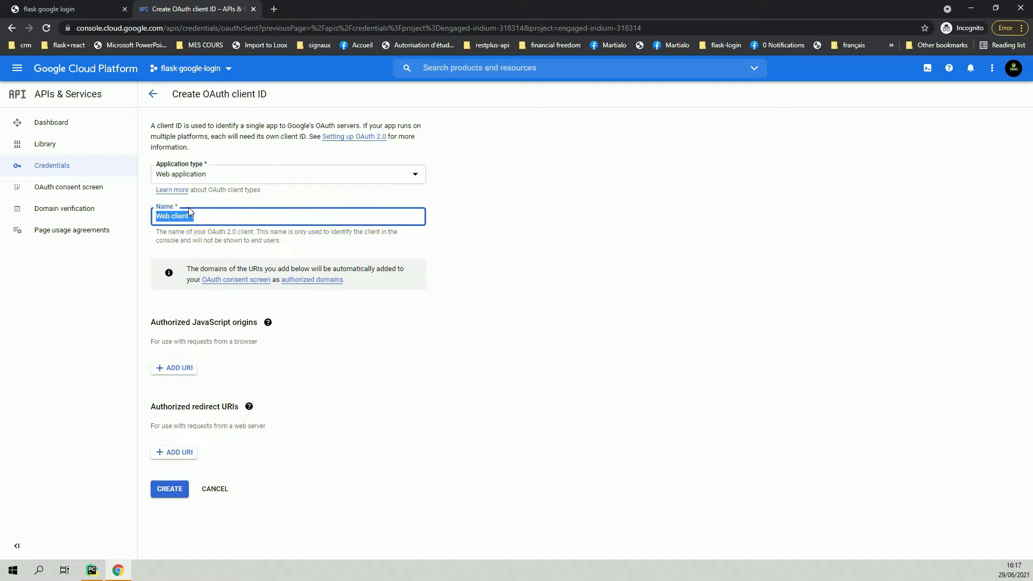
{"action": "type", "text": "flask-google-login"}
{"action": "left_click", "coordinate": [691, 312]}
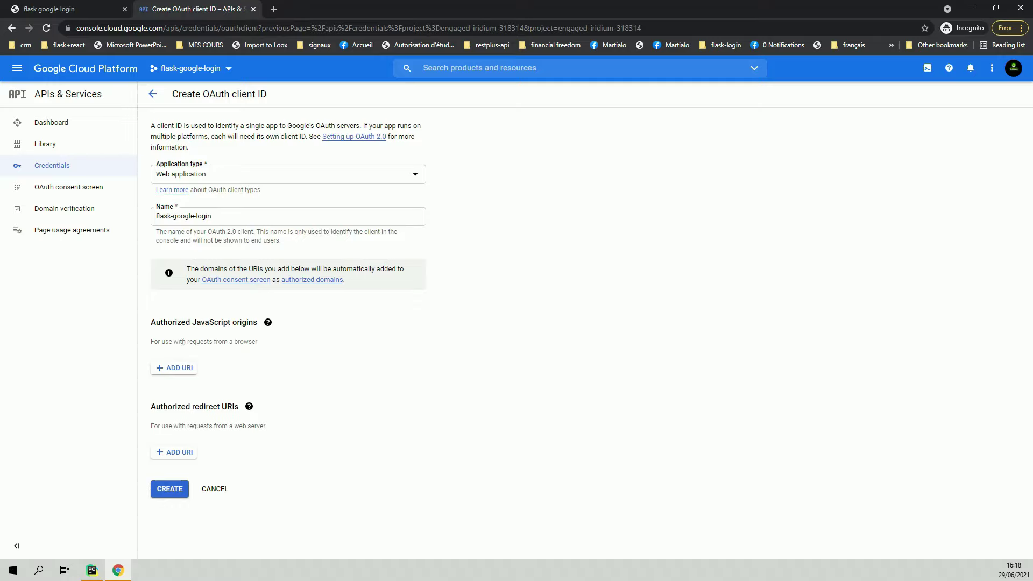
Step: Show the help explanation for the Authorized JavaScript origins setting
{"action": "left_click", "coordinate": [268, 323]}
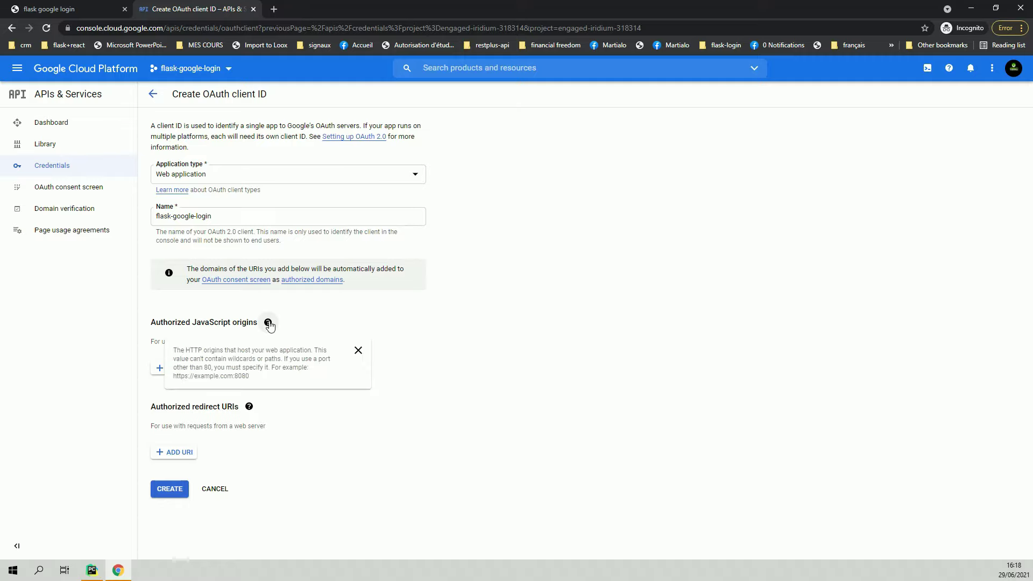